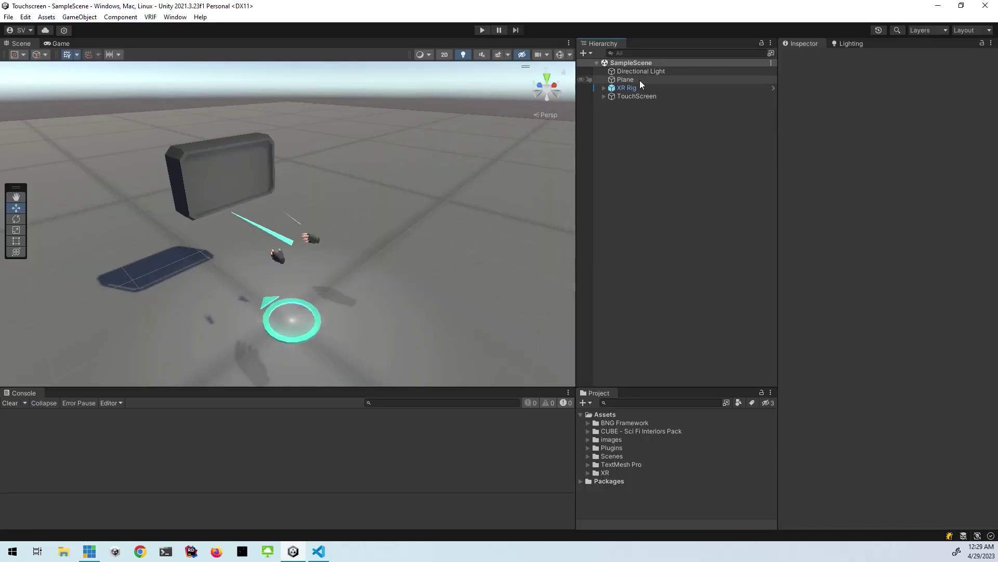
- Examine the import settings of the destiny-titan2 image in the project's images folder
click(659, 169)
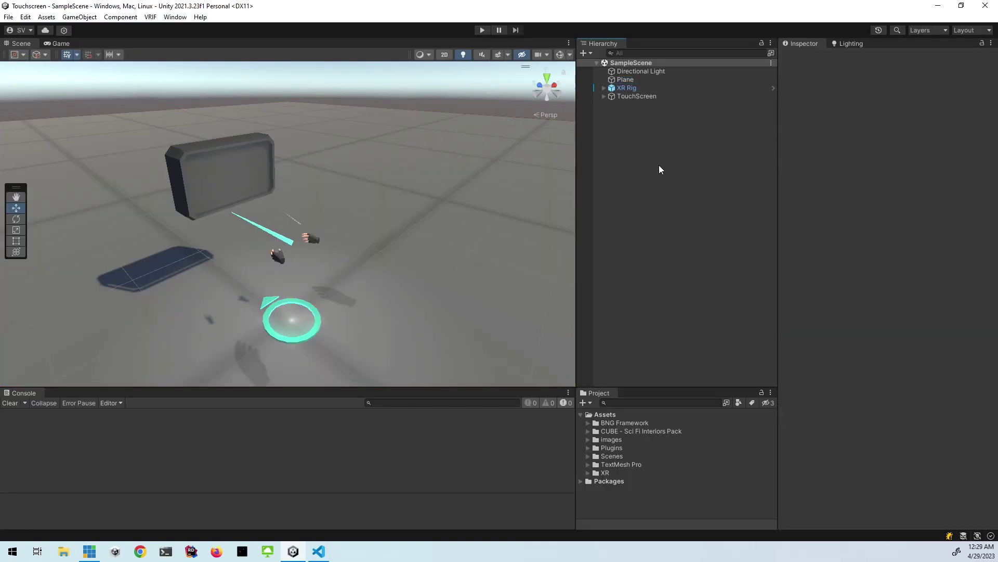
click(587, 439)
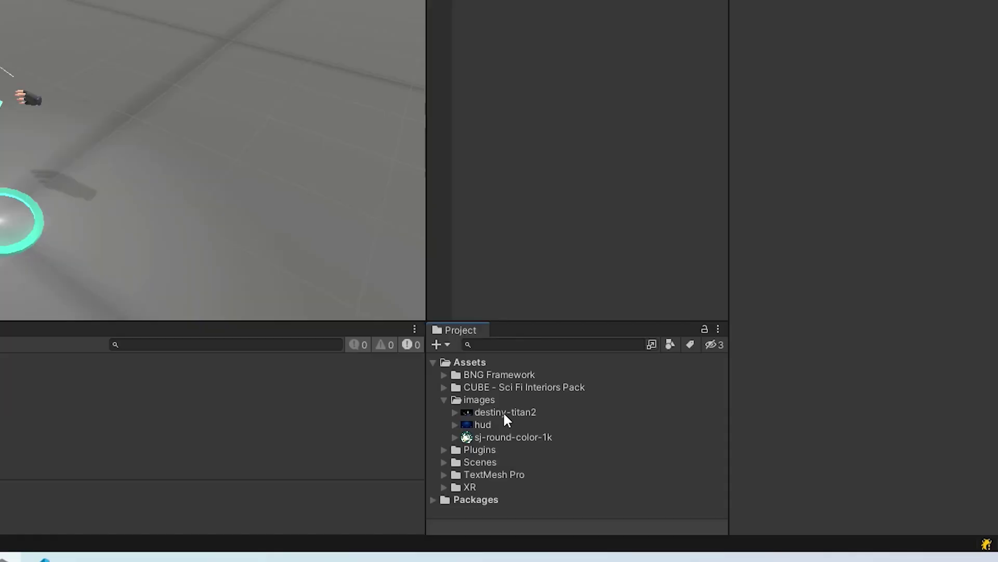
click(494, 413)
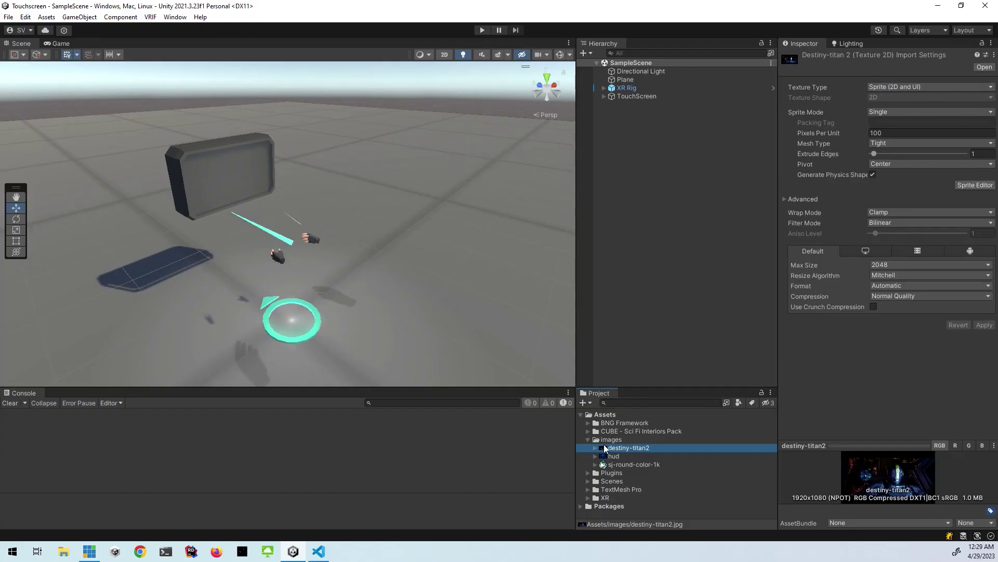
click(588, 439)
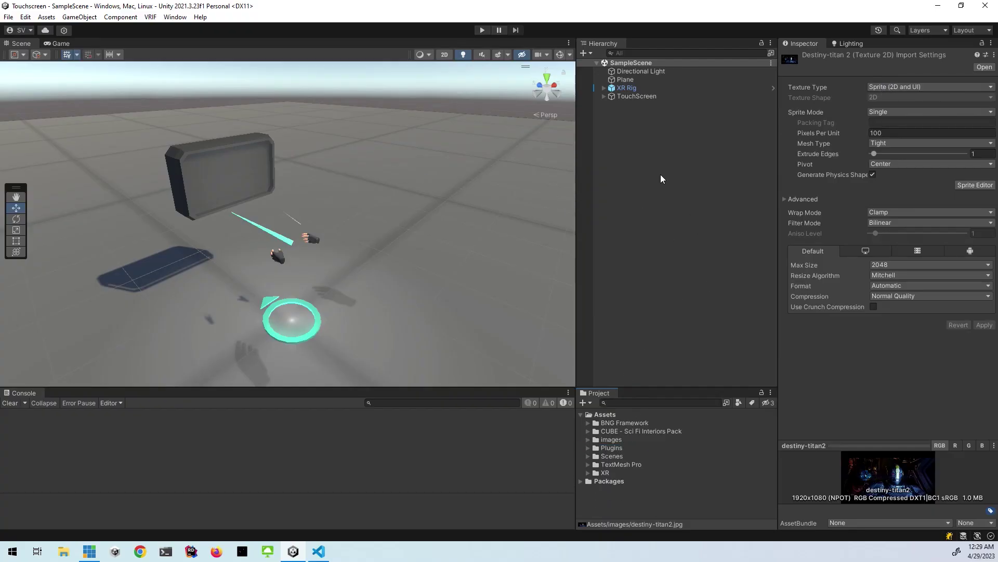
click(646, 155)
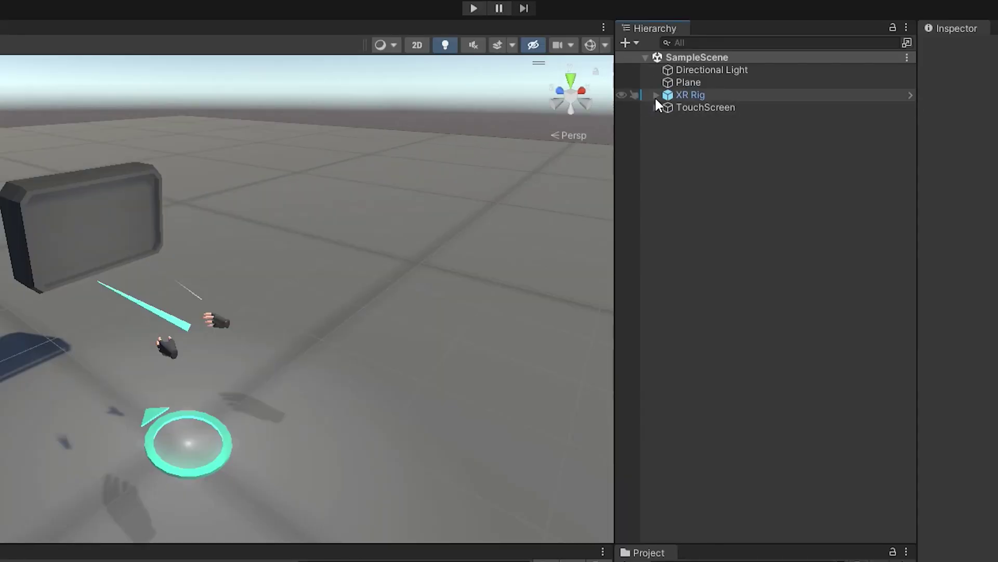
- Look through the XR Rig's nested objects down to the RightController under the RightHandAnchor, and collapse the rig again
click(655, 95)
click(667, 108)
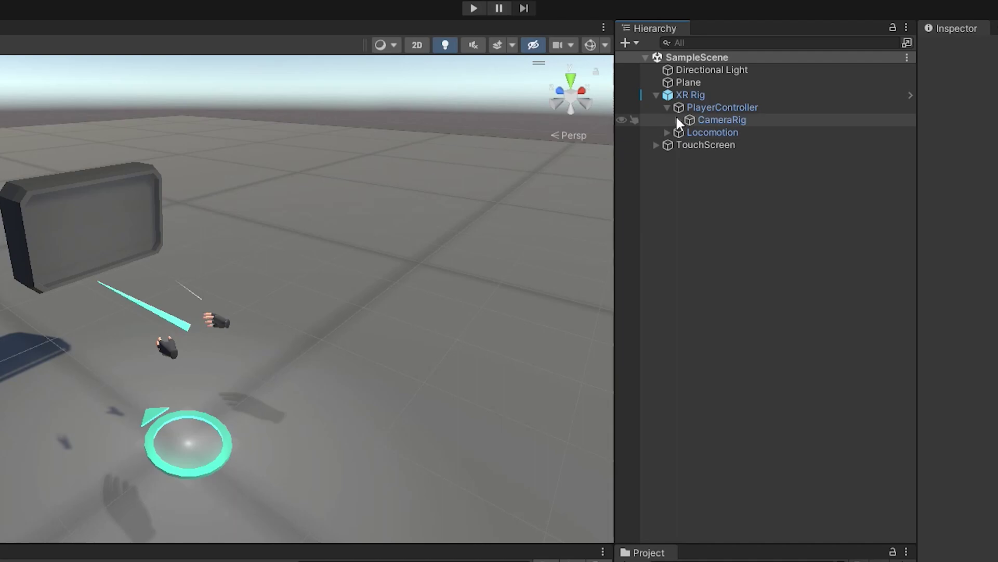
click(678, 120)
click(689, 132)
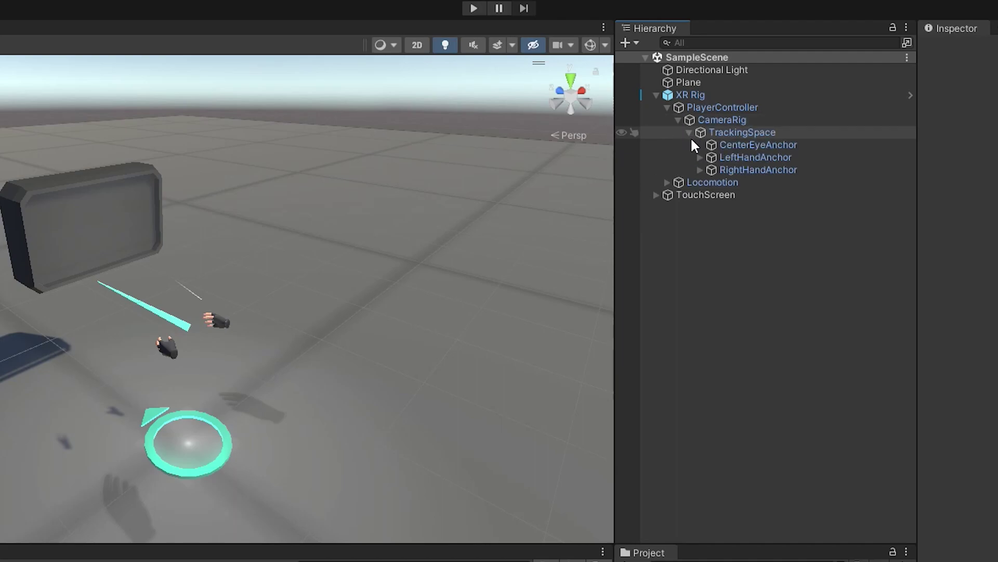
click(700, 170)
click(711, 182)
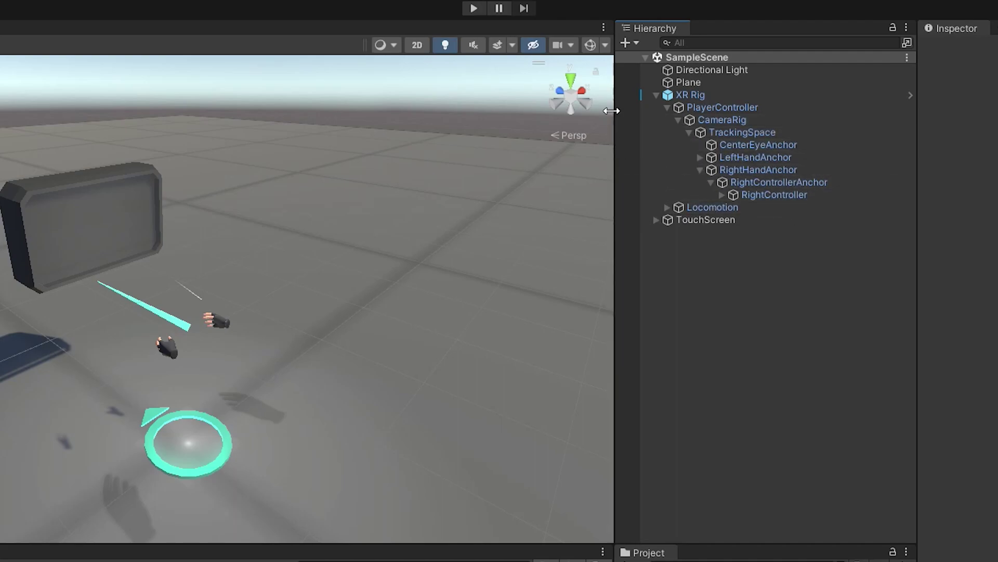
click(656, 95)
- Search the scene hierarchy for "UI" and inspect the UI Trigger objects of the left and right hands
click(746, 43)
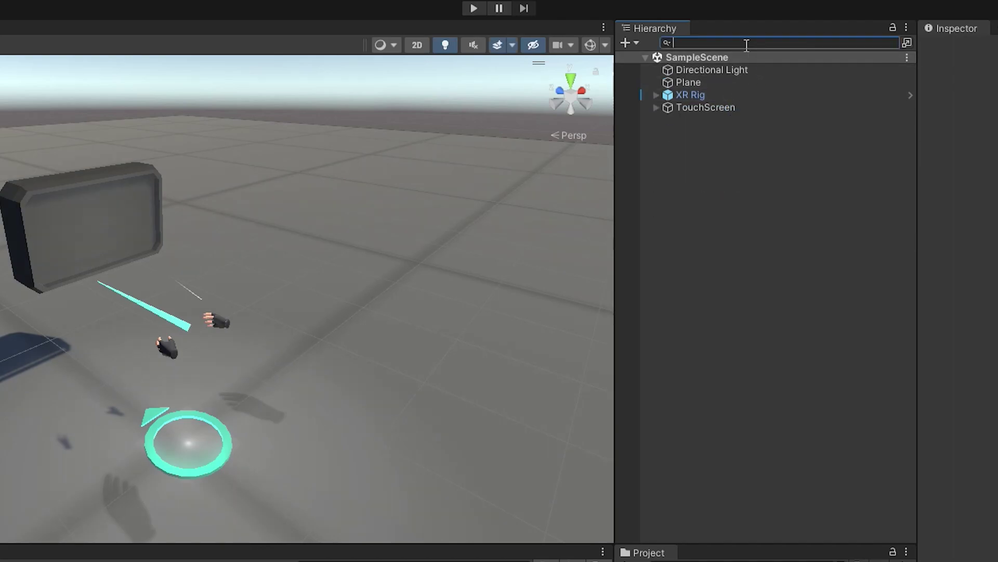
text(UI)
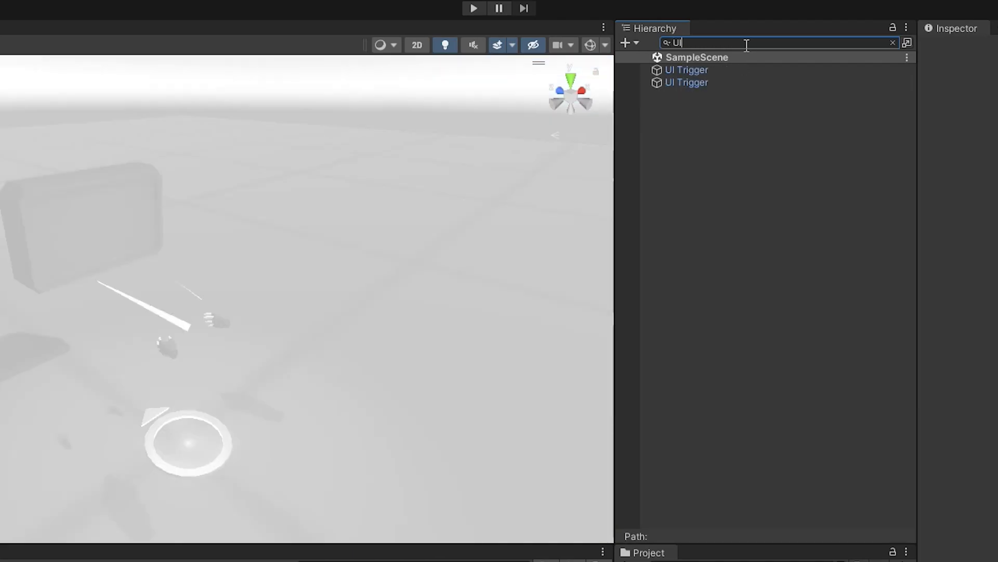
click(694, 70)
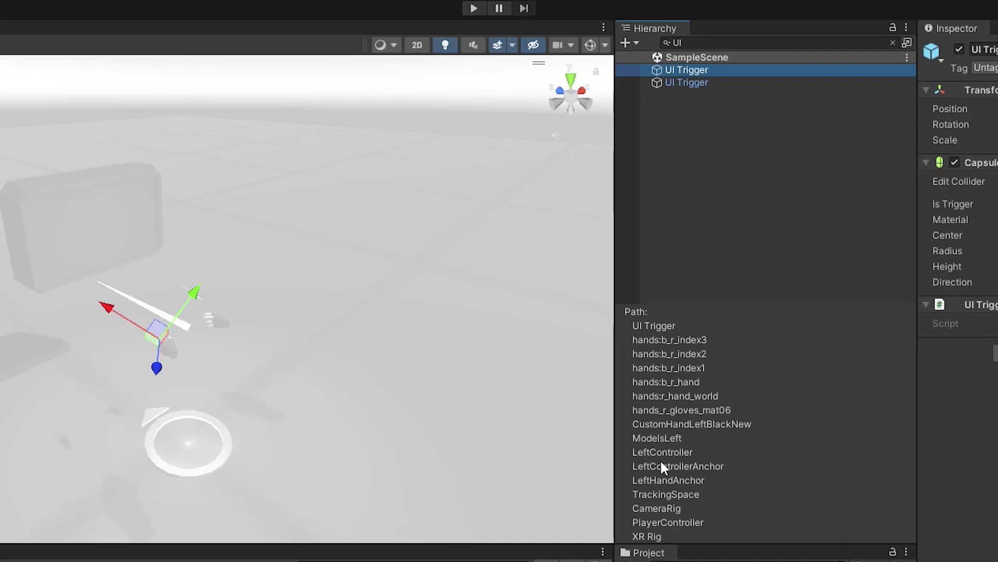
click(687, 84)
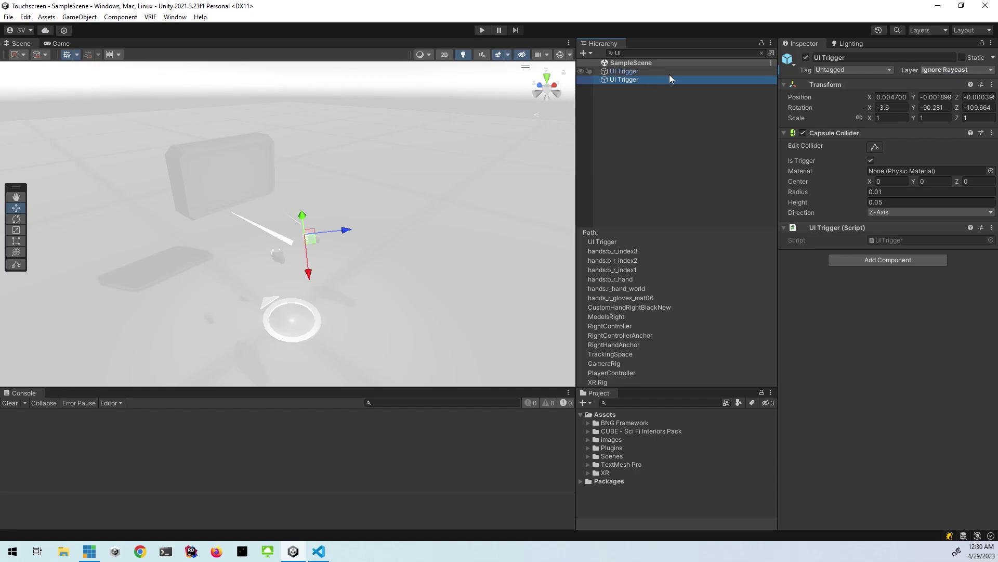
- Add a new layer named FingerTip as User Layer 3
click(950, 70)
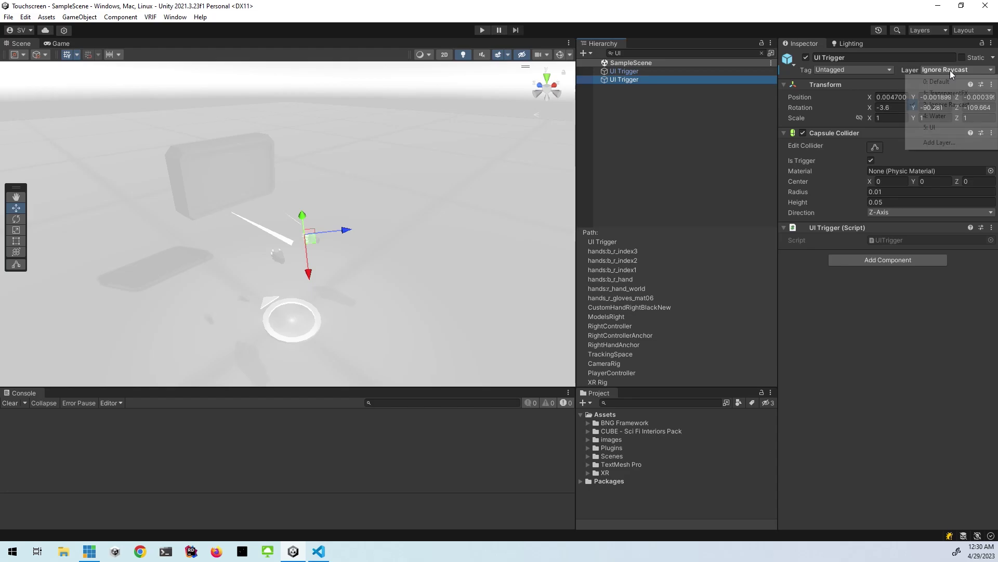
click(957, 142)
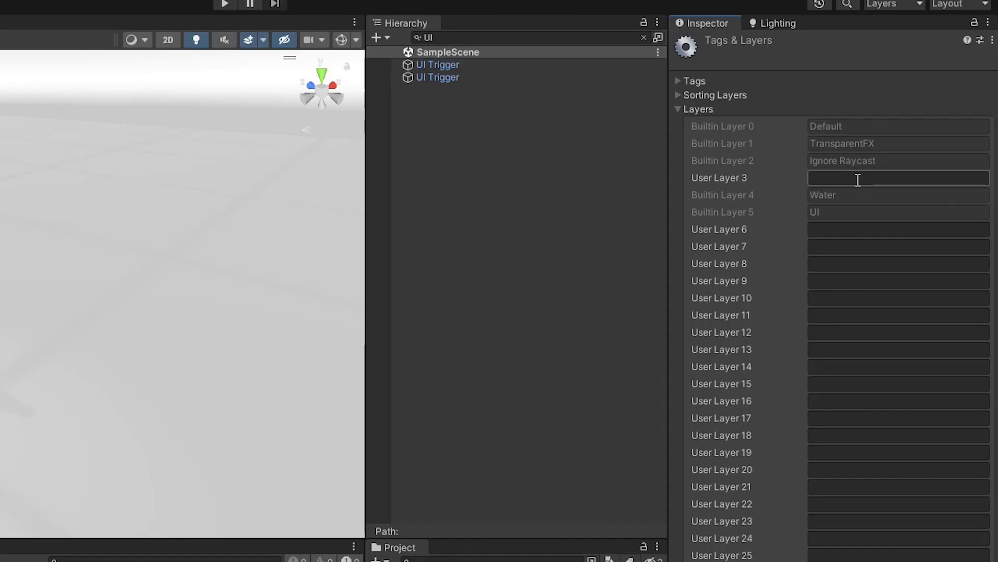
click(896, 146)
text(FingerTip)
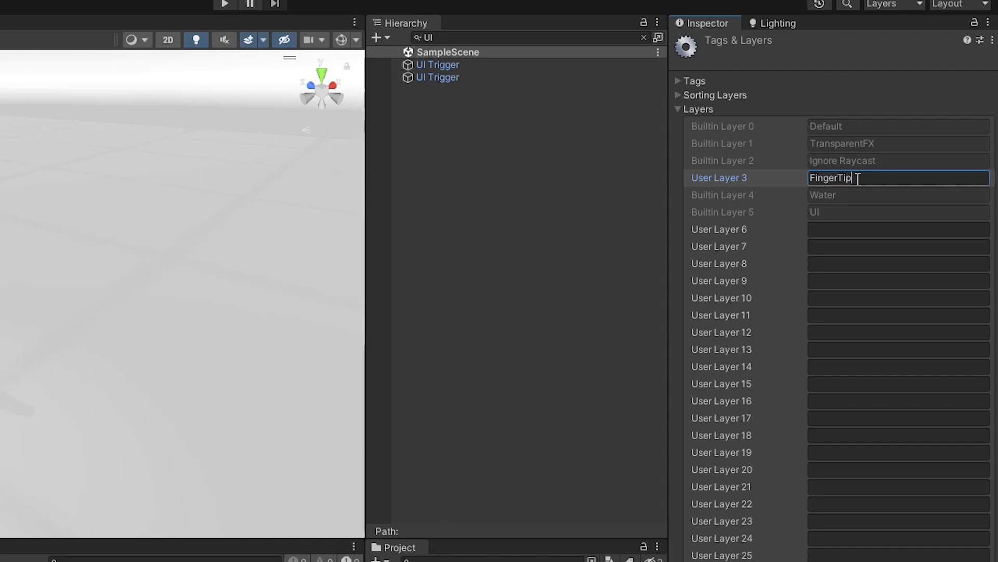
- Assign the right hand's UI Trigger to the FingerTip layer, and clear the hierarchy search
click(489, 79)
click(925, 62)
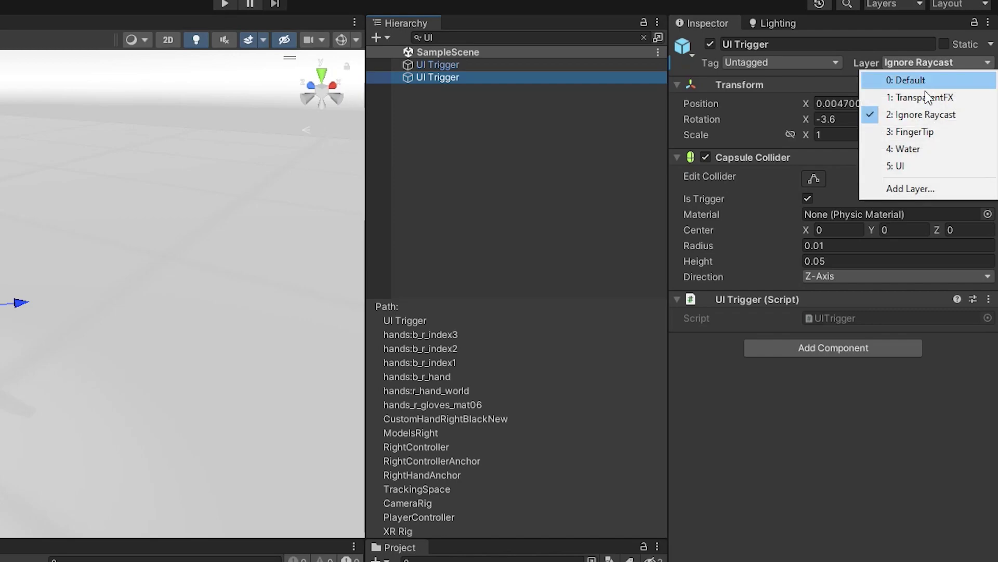
click(917, 131)
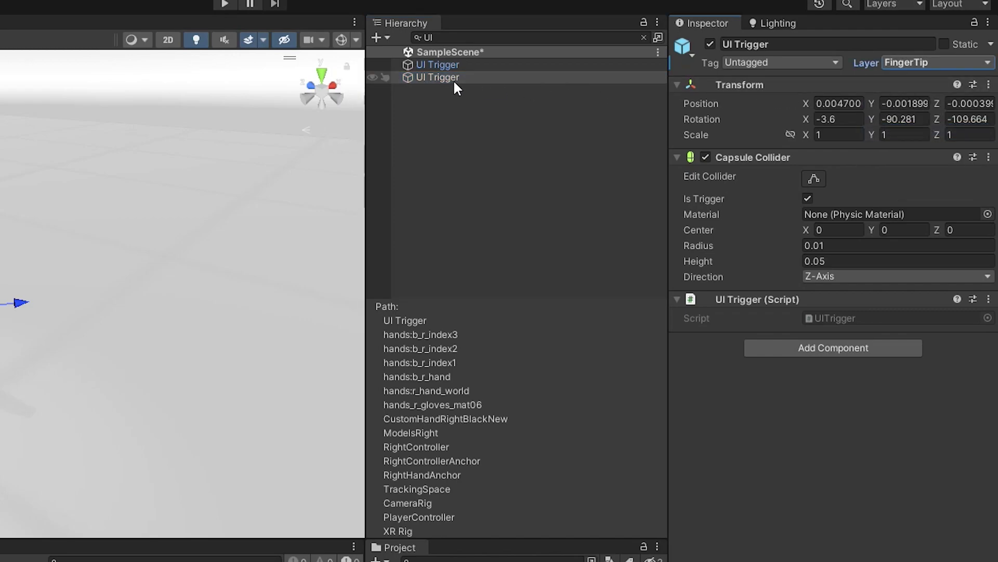
click(644, 37)
scroll(515, 133, up, 3)
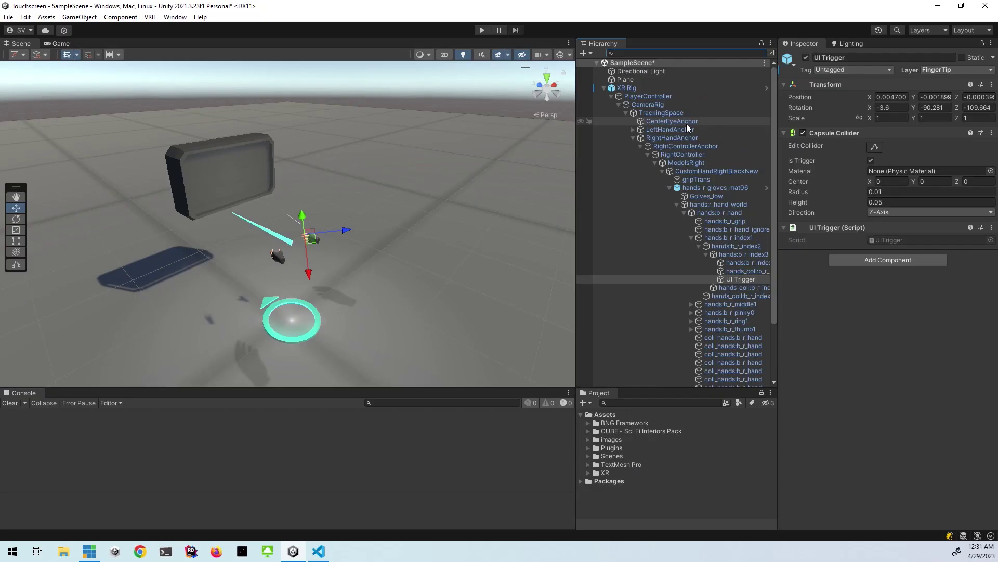
click(604, 87)
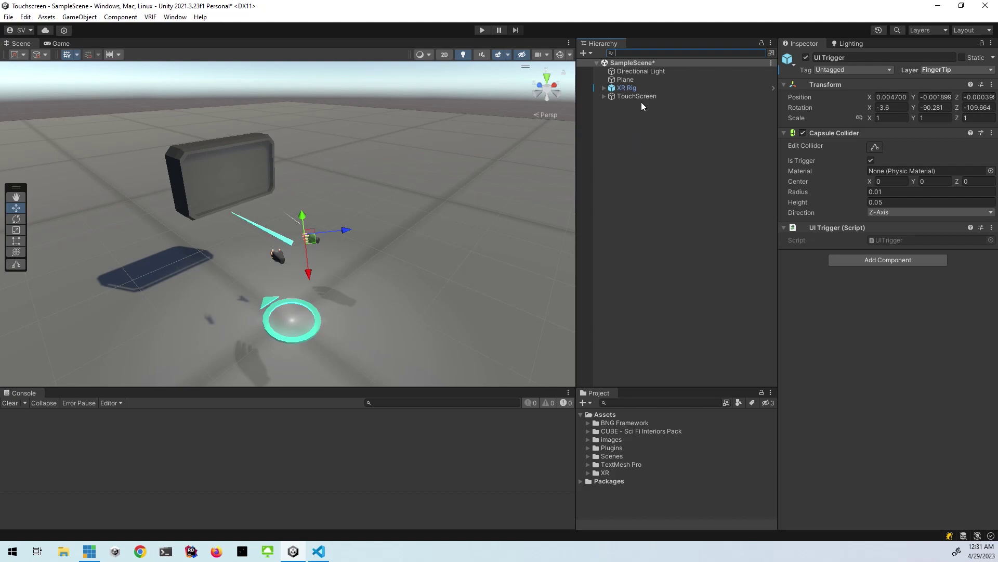
- Add a UI Canvas at the root of the scene and collapse the XR Rig
right_click(633, 135)
mouse_move(701, 343)
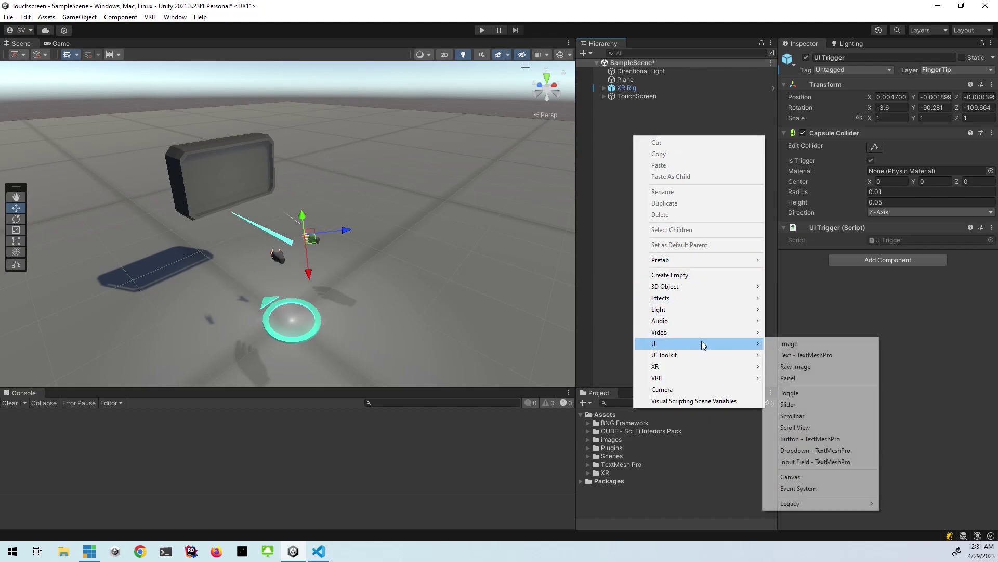
click(798, 479)
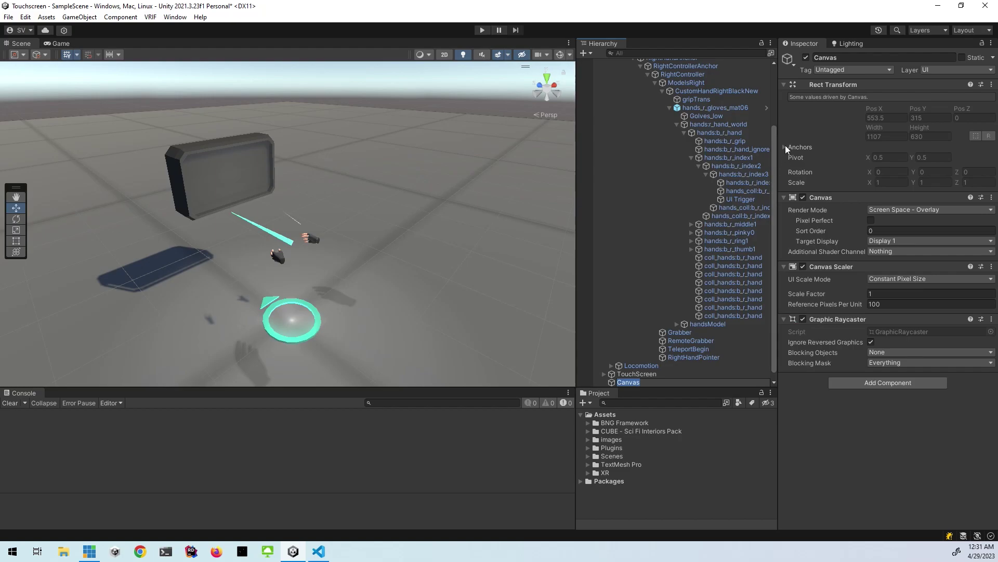
click(775, 123)
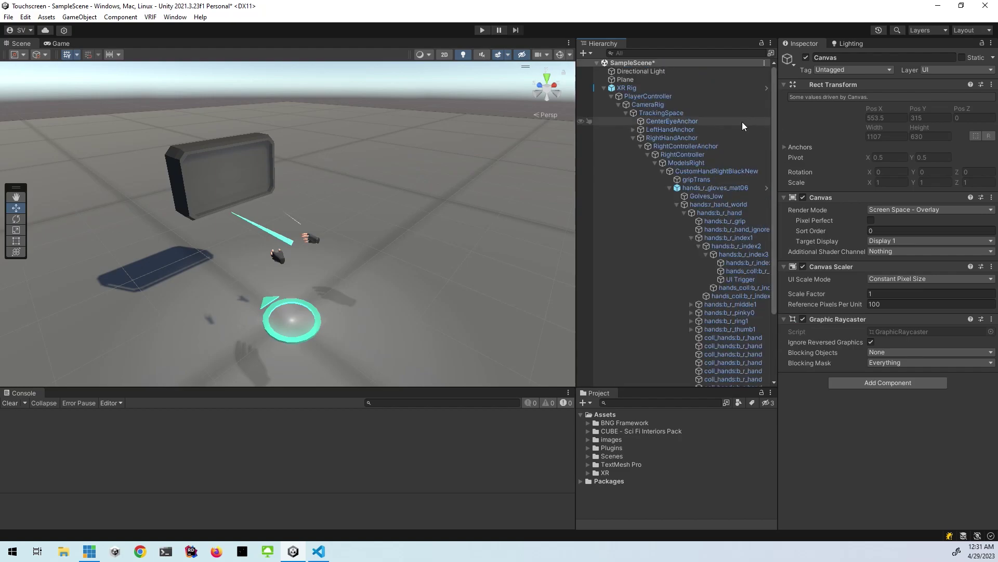
click(604, 87)
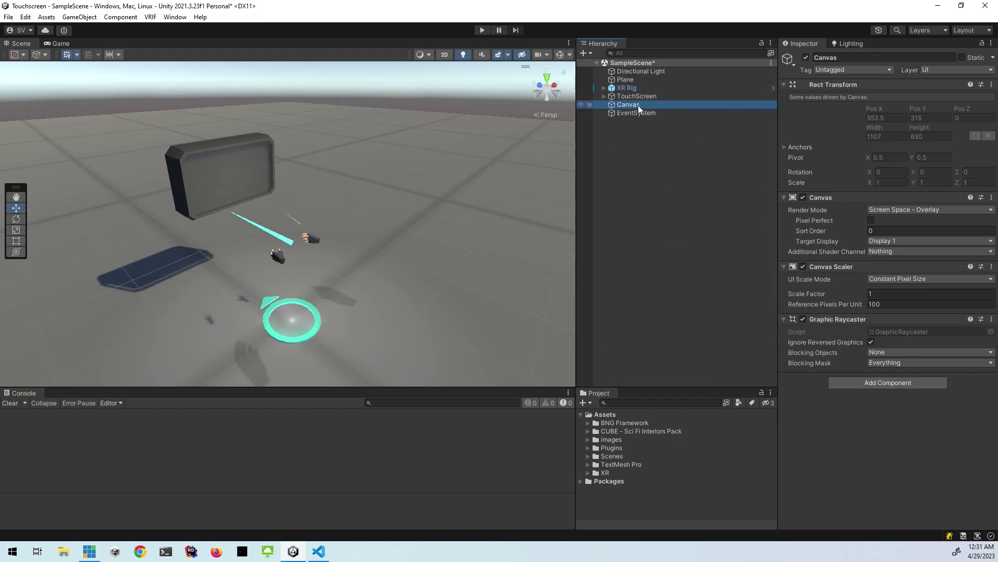
click(655, 133)
- Disable the Canvas's Graphic Raycaster and set its render mode to World Space
click(638, 106)
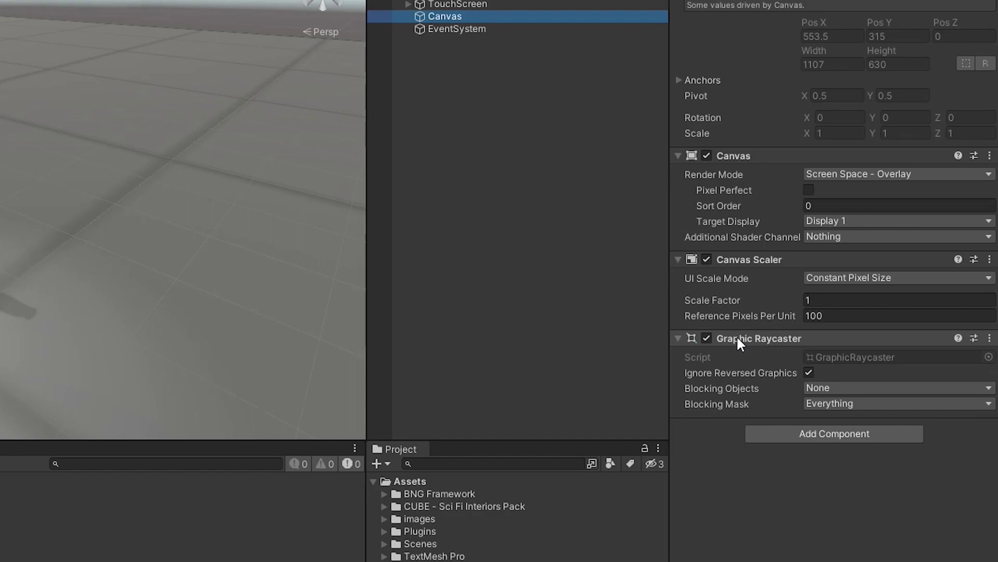
click(708, 337)
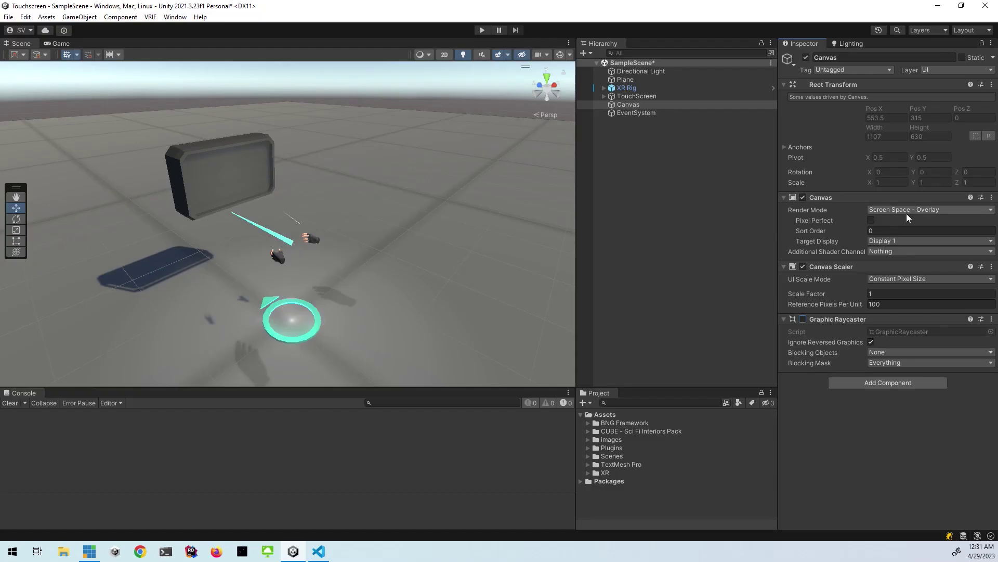
click(943, 210)
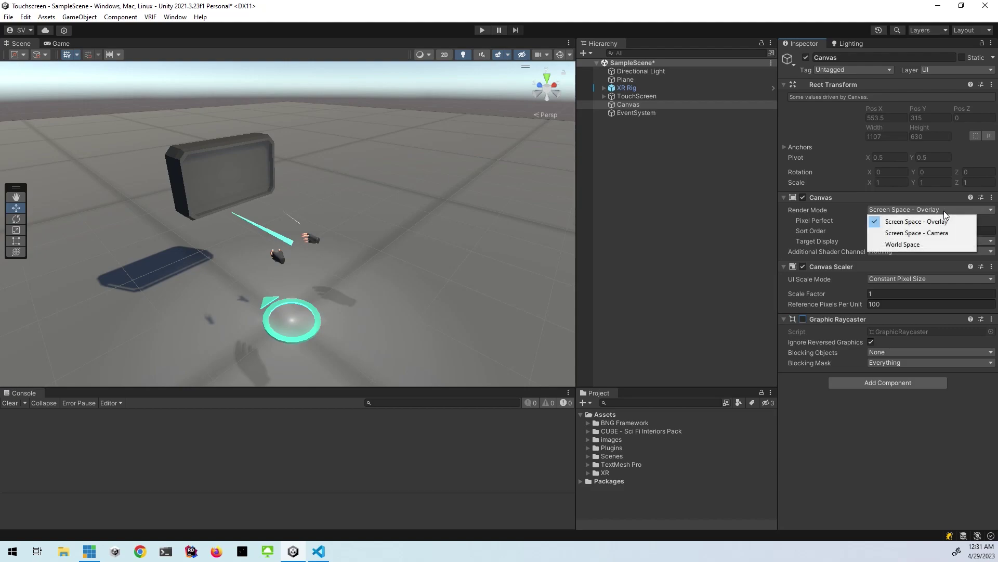
click(921, 246)
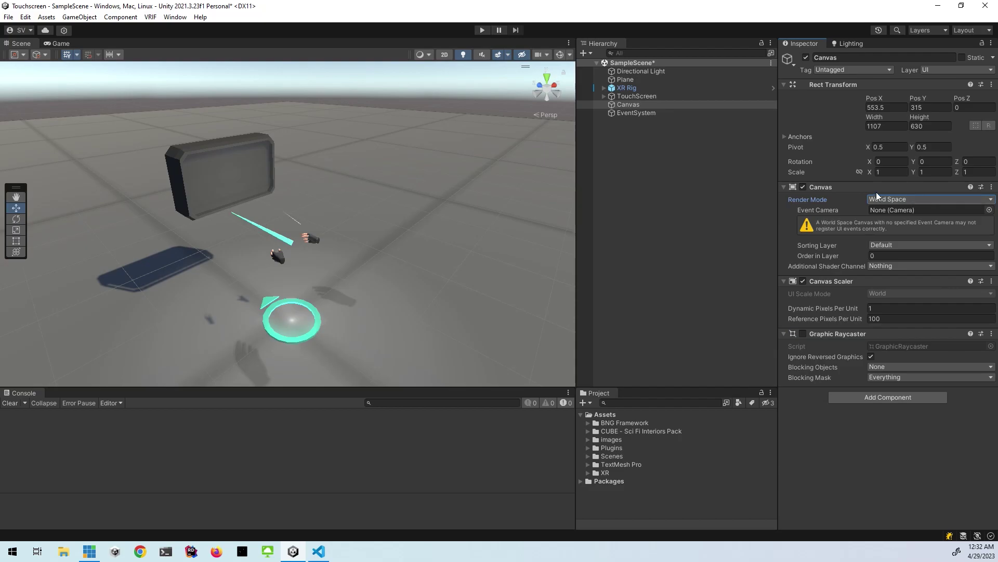
- Reset the Canvas's Rect Transform and set its X and Y scale to 0.001
right_click(850, 83)
click(872, 91)
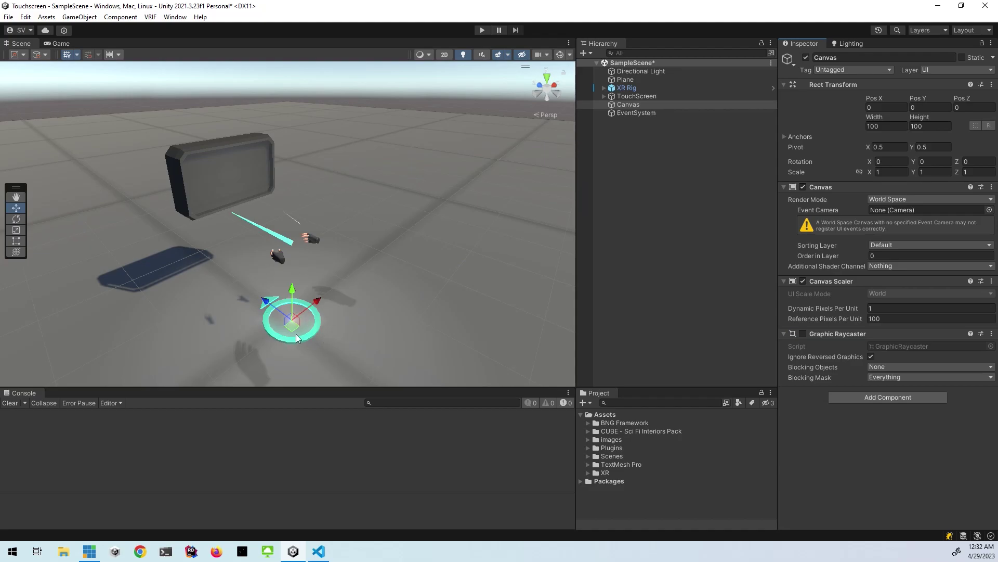
click(654, 106)
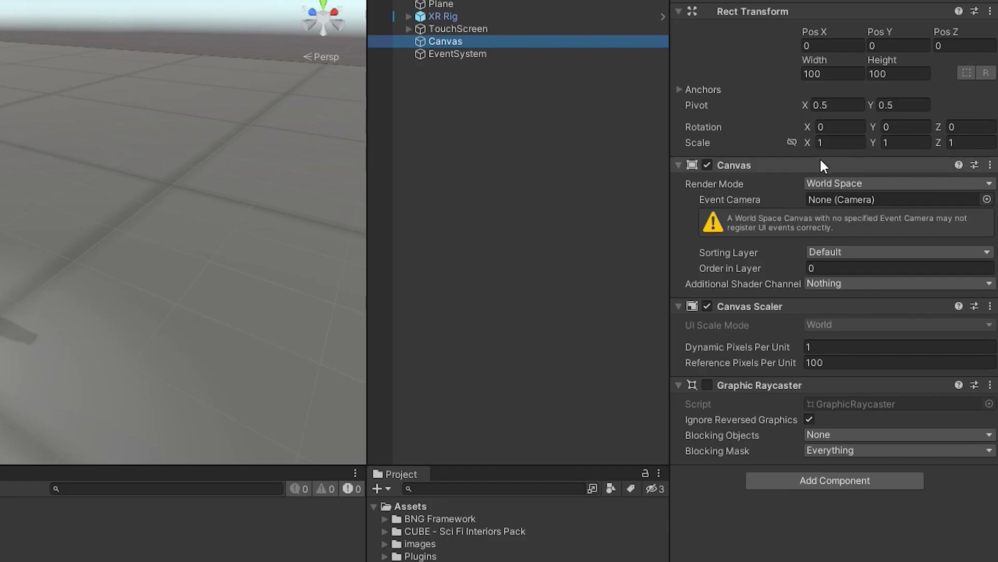
click(834, 145)
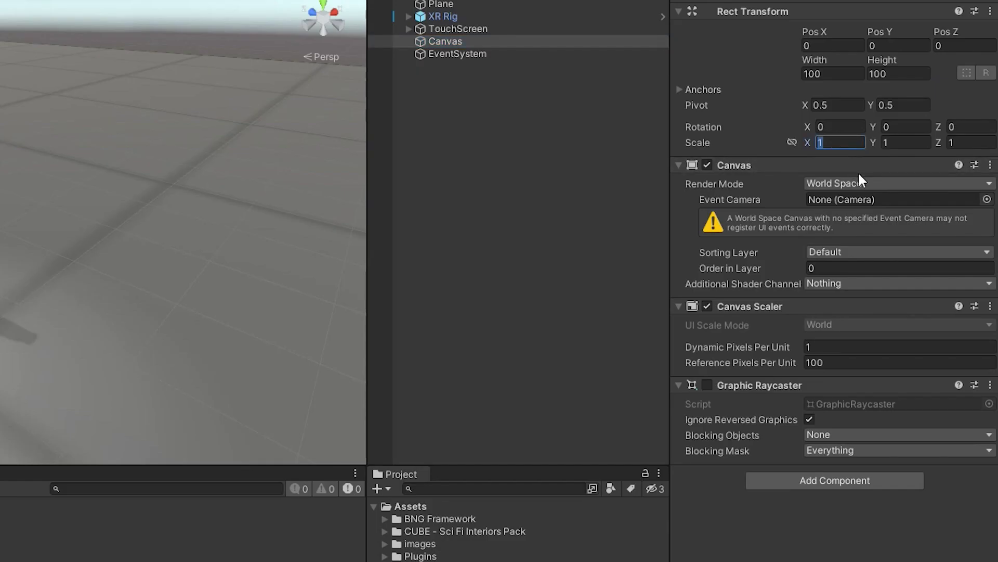
text(.0)
key(Tab)
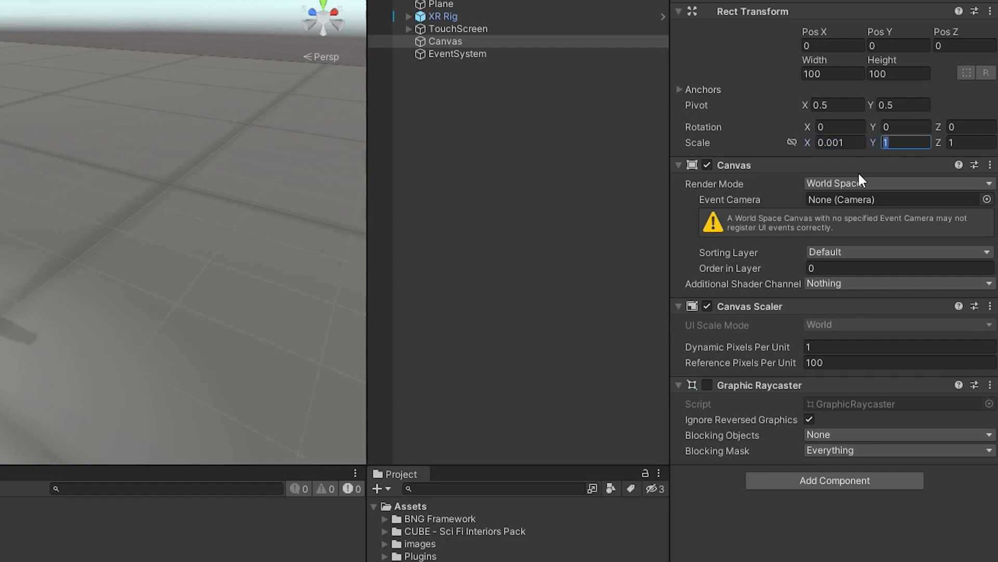
text(.001)
key(Return)
- Make the Canvas a child of TouchScreen and set its Pos Y and Pos Z to 0
drag(460, 40, 480, 27)
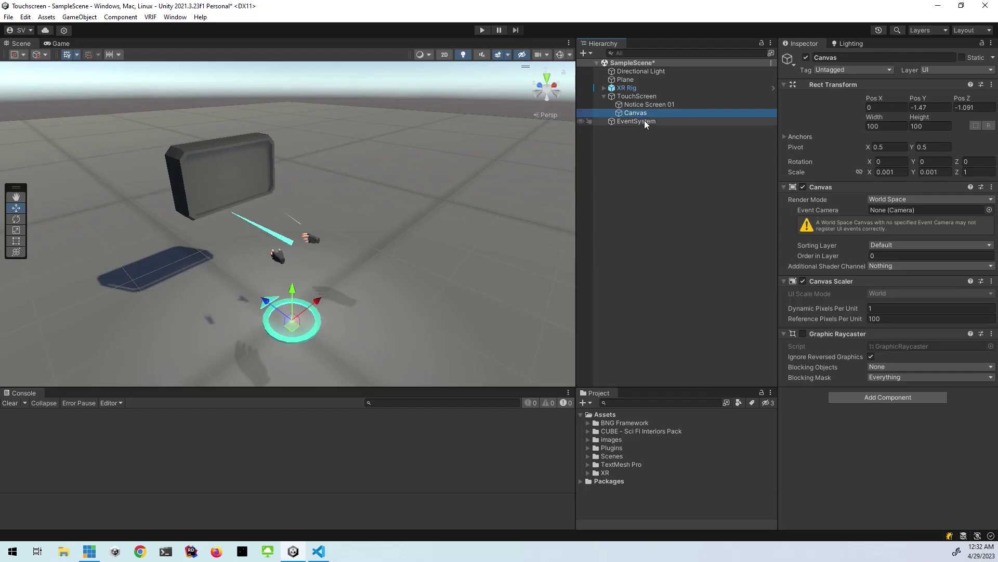
click(932, 108)
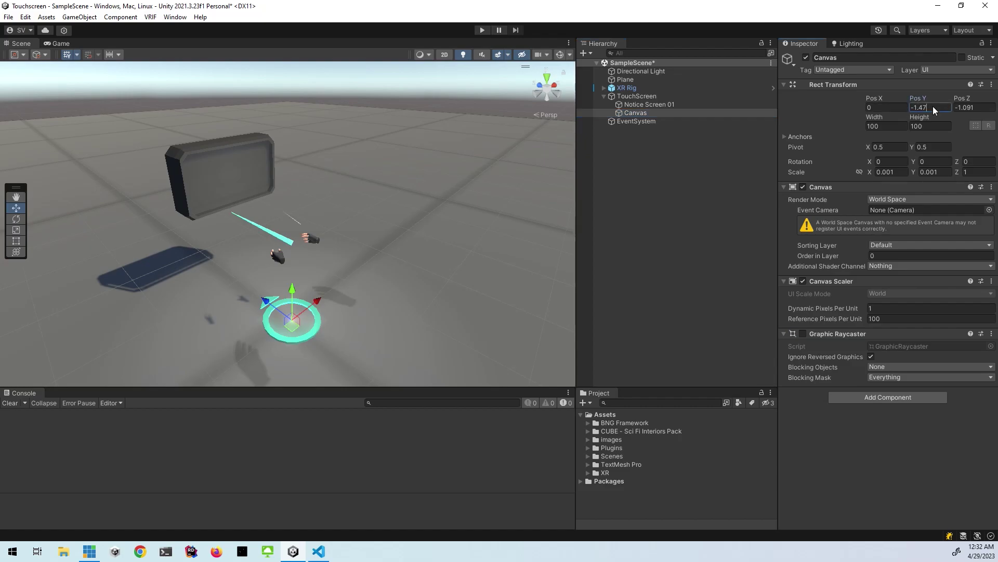
text(0)
key(Tab)
text(0)
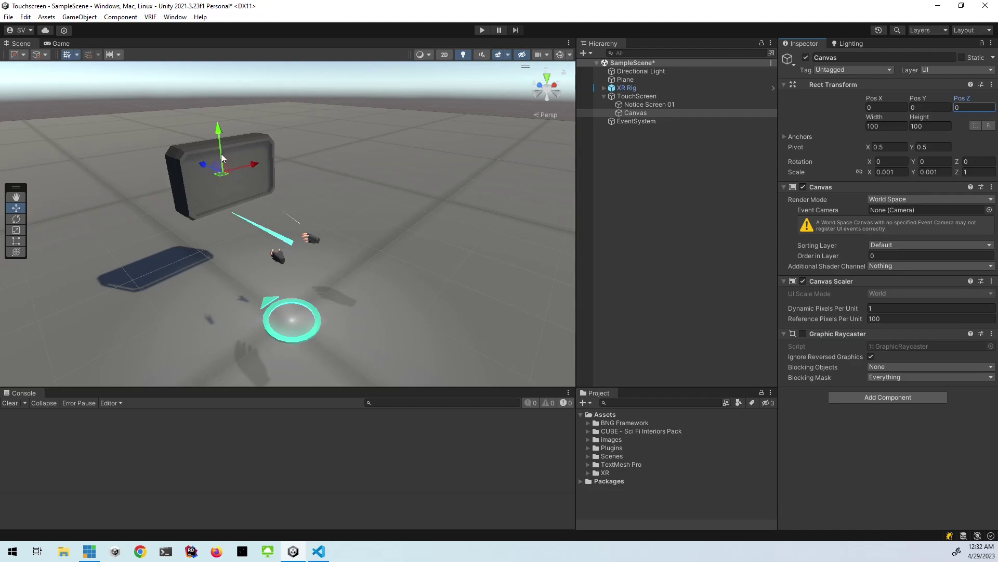
- Add a UI Image as a child of the Canvas and set its anchors to stretch both horizontally and vertically
right_click(660, 111)
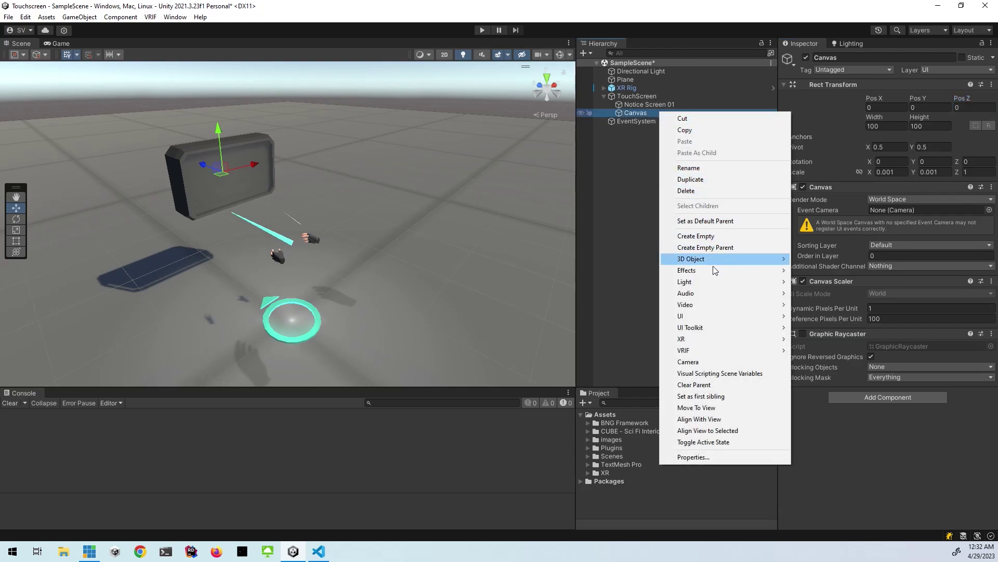
mouse_move(700, 315)
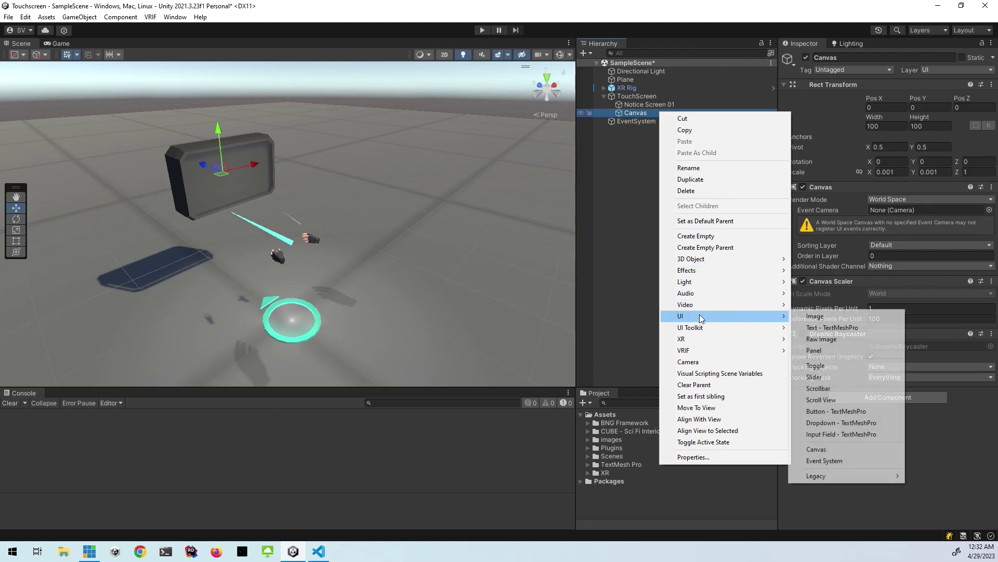
click(844, 318)
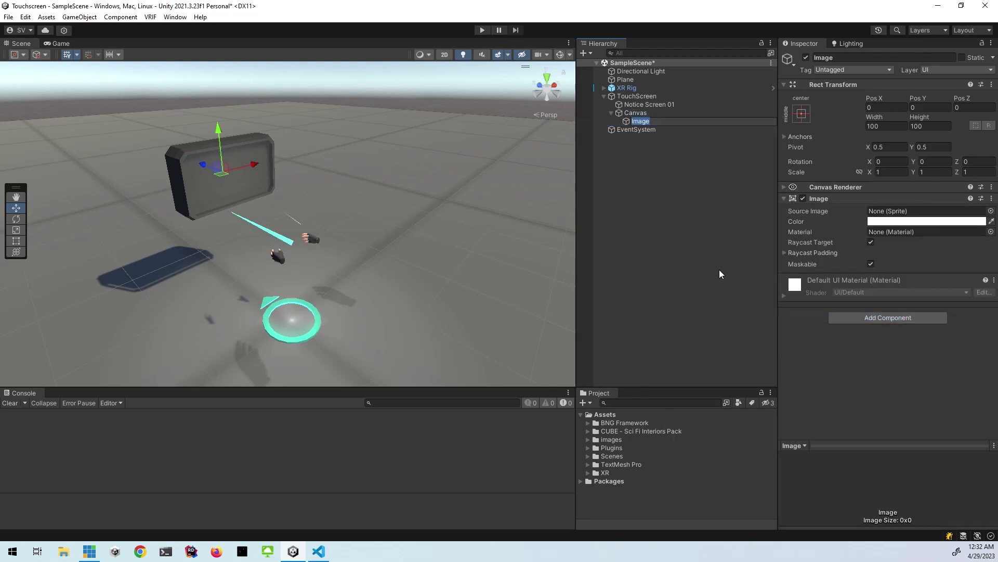
click(666, 122)
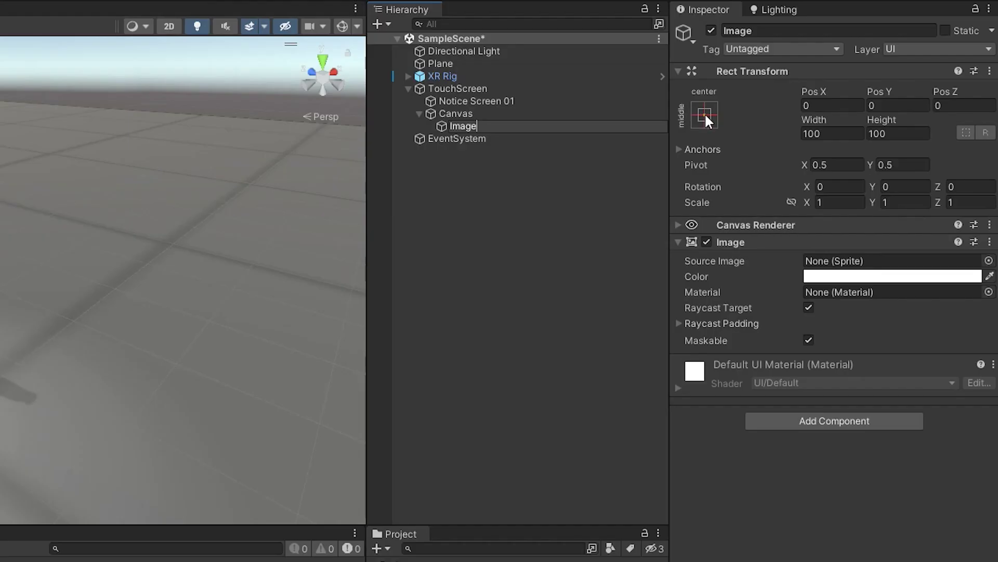
click(704, 113)
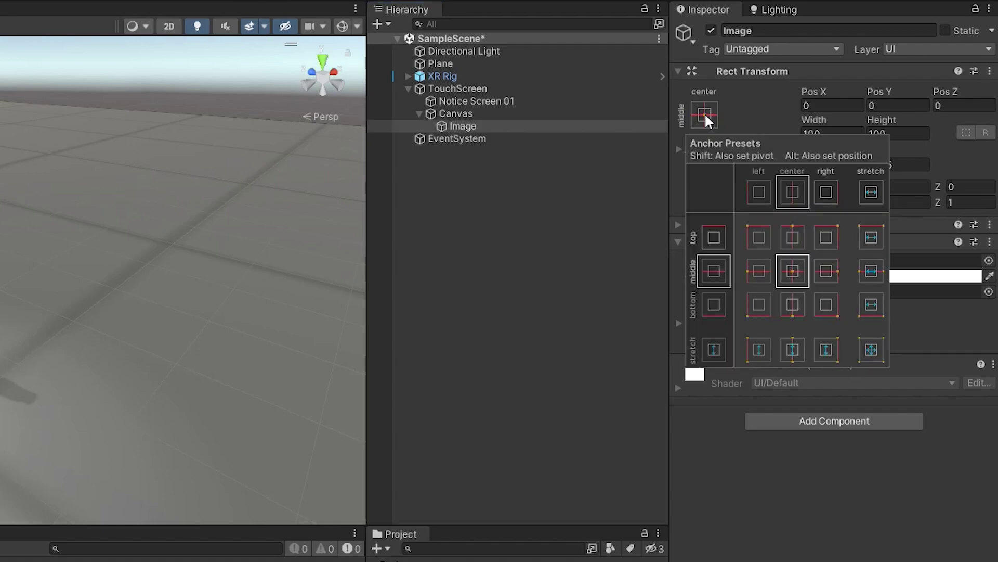
click(870, 349)
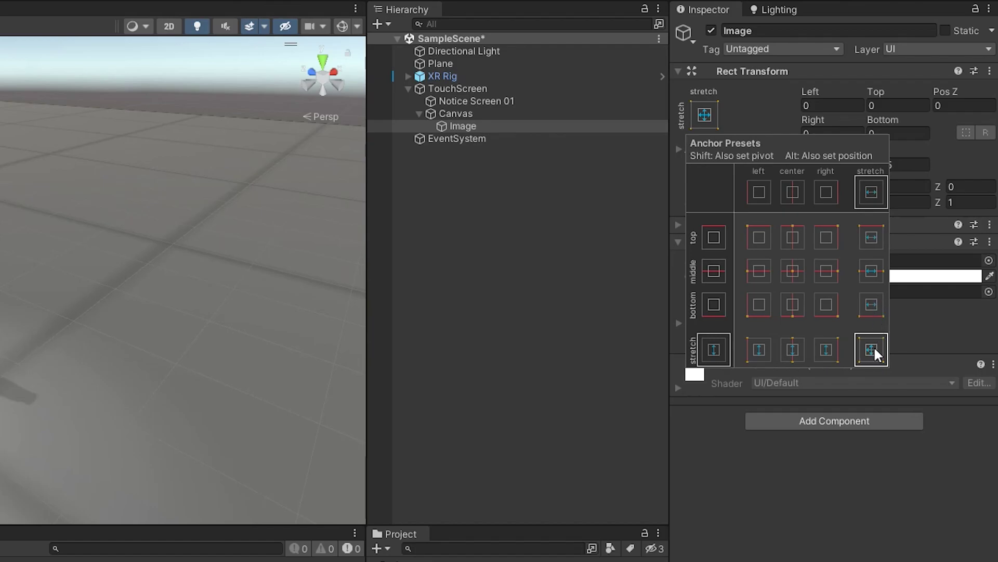
- Move the Image forward along its Z axis, to about -0.19, in front of the screen model's surface
click(460, 125)
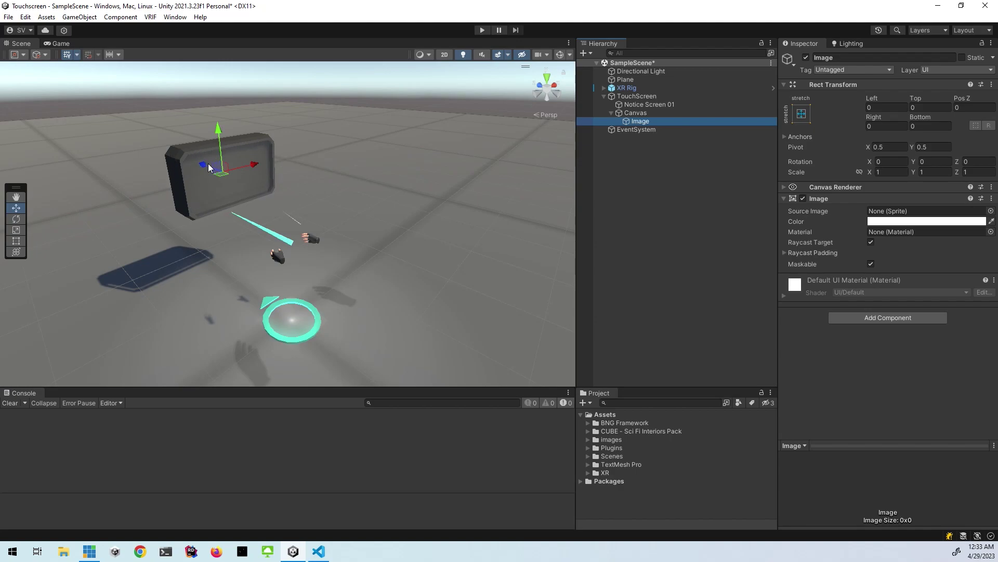
drag(210, 164, 213, 170)
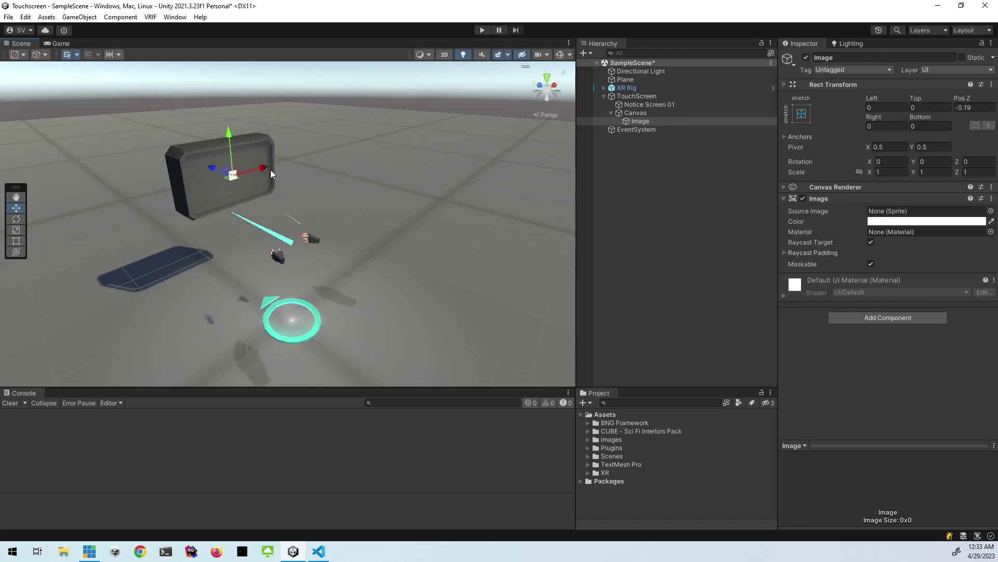
key(w)
right_drag(370, 200, 283, 178)
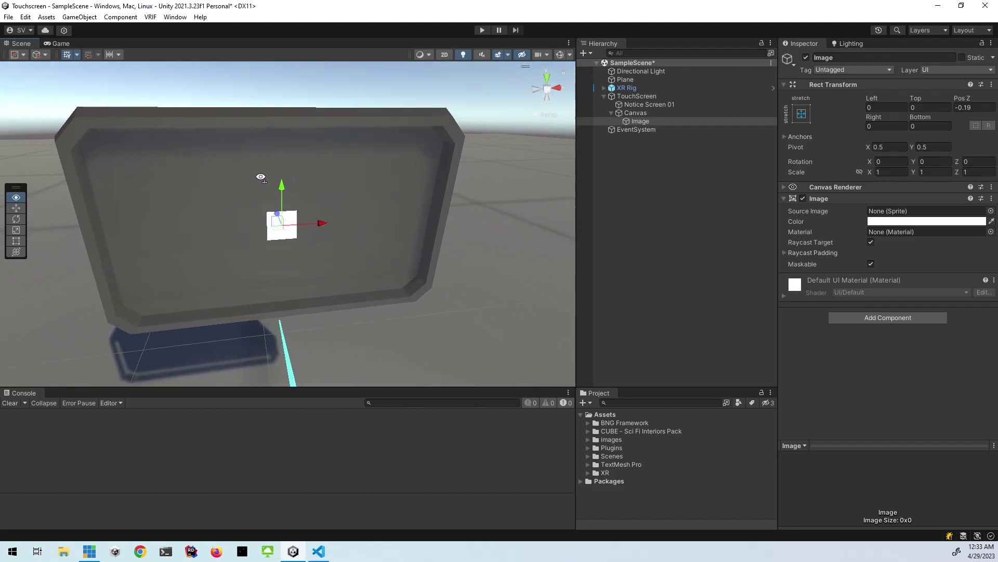
- Resize the Canvas to fill the screen model's frame, about 1104 wide and 650 high
click(650, 123)
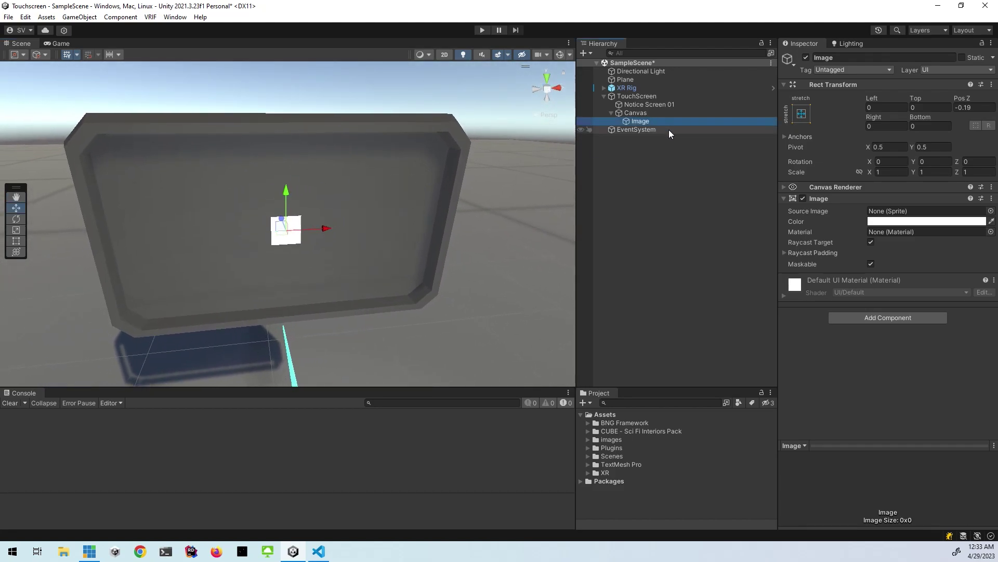
click(660, 114)
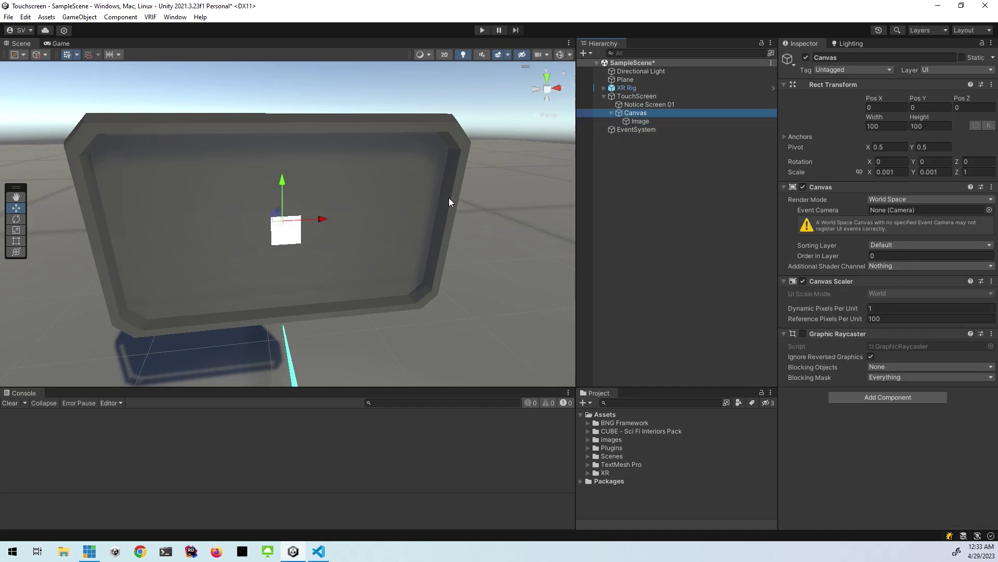
click(878, 126)
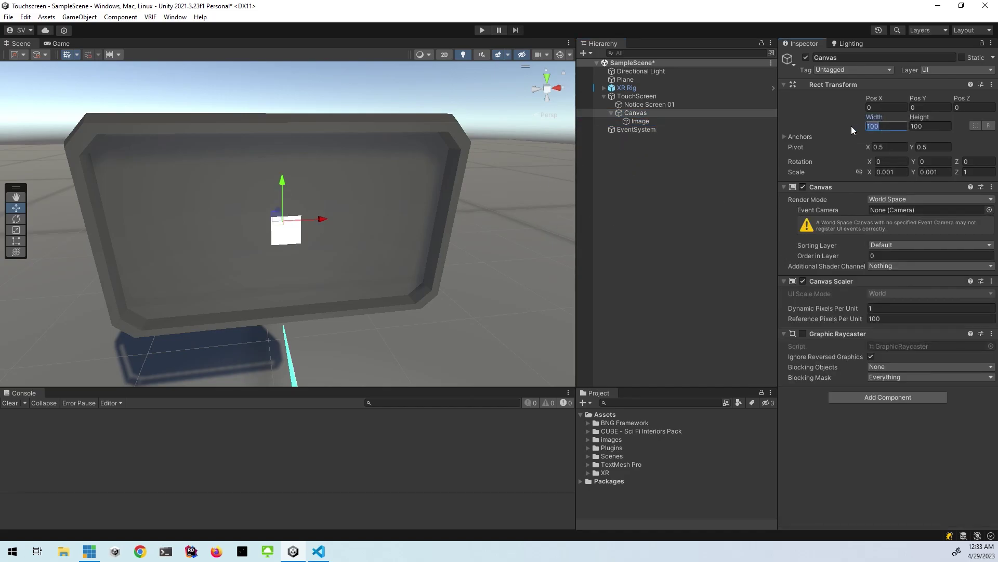
click(920, 127)
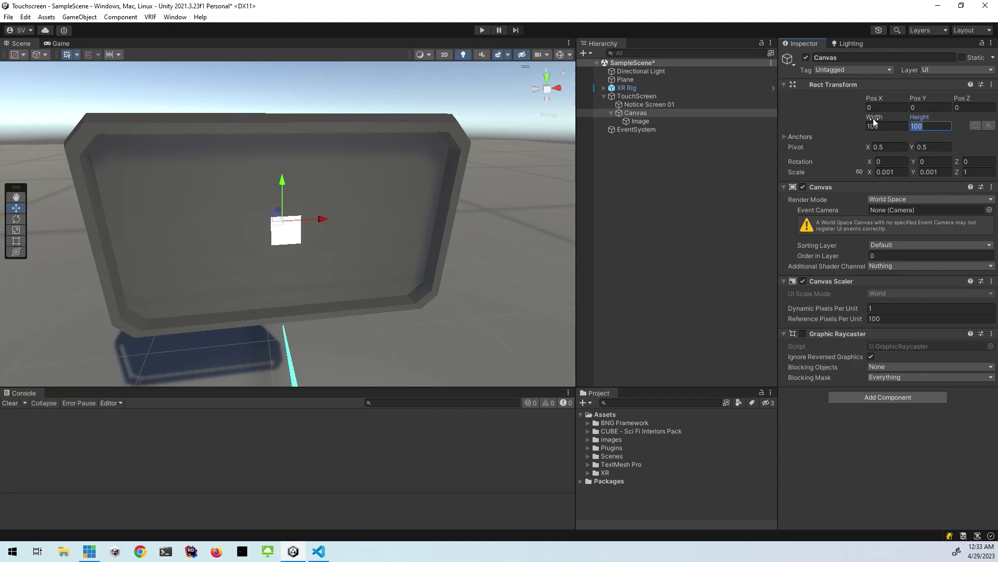
drag(874, 122, 284, 148)
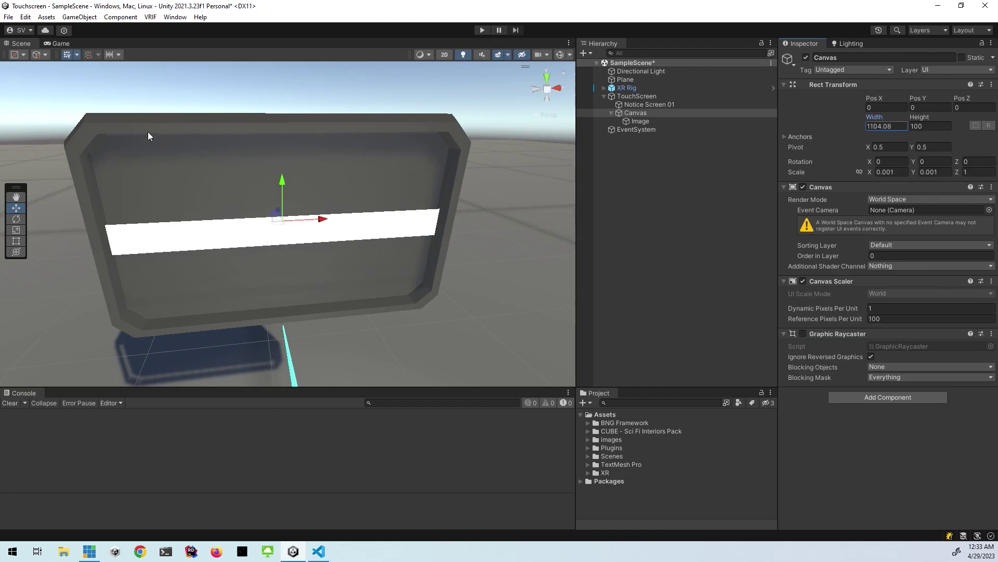
drag(919, 117, 167, 105)
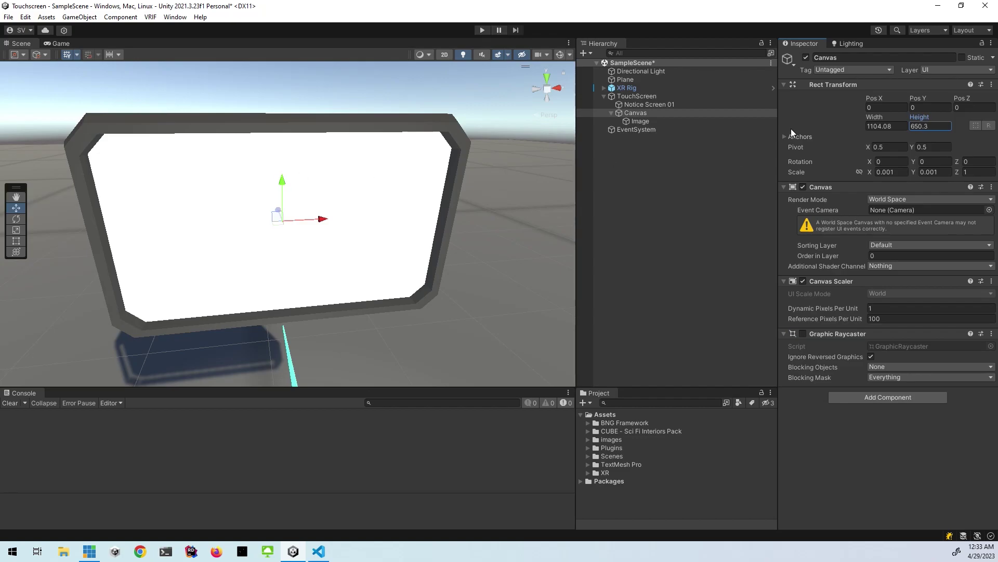
- Assign the hud sprite from the images folder as the source image of the Canvas's Image
click(678, 122)
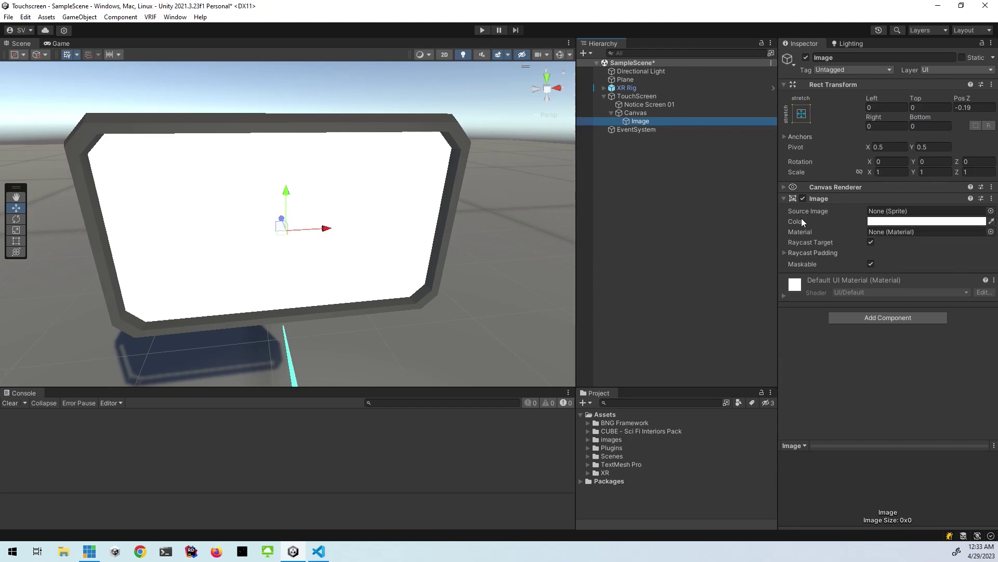
click(588, 440)
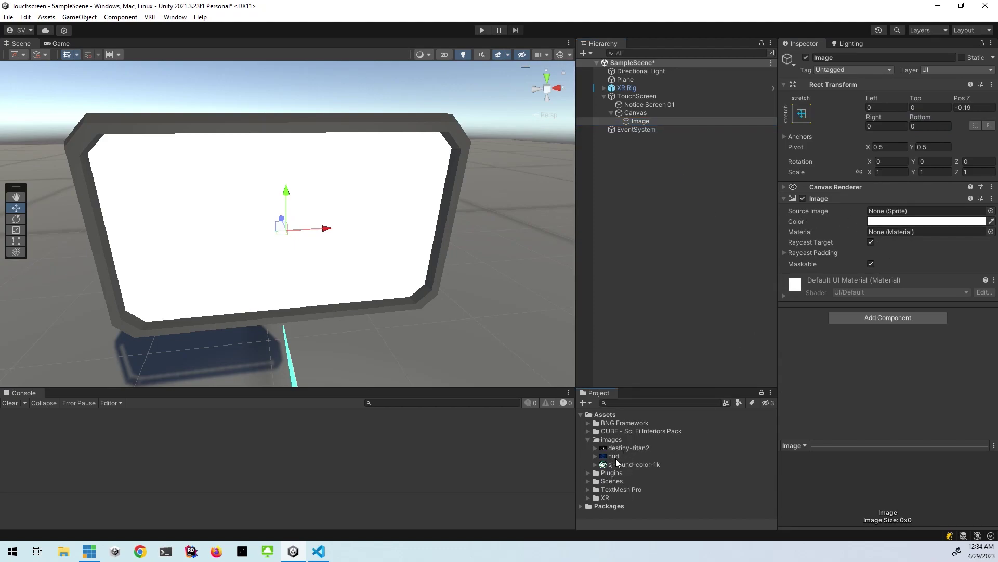
drag(616, 457, 915, 210)
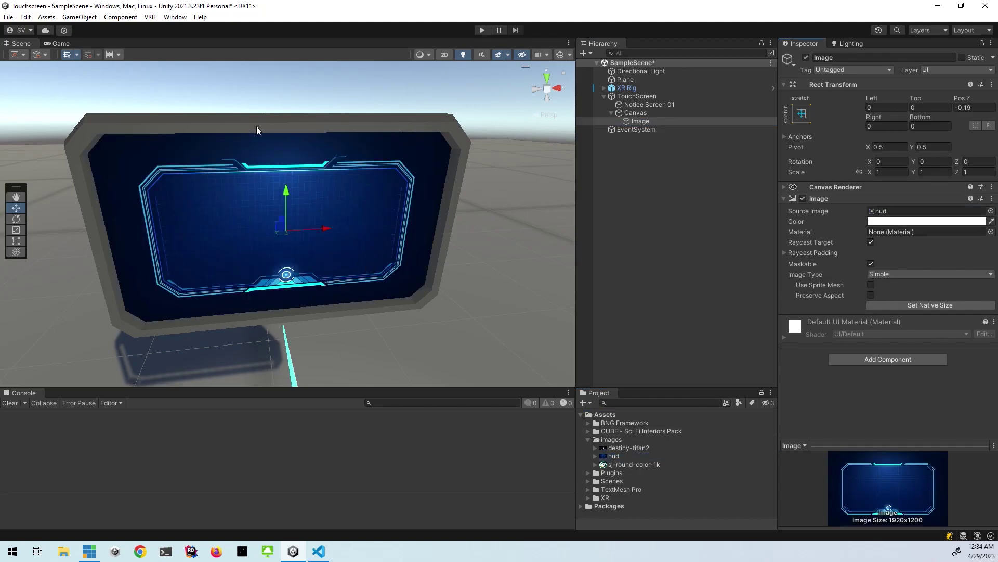
- Add a Button - TextMeshPro as a child of the Canvas
click(650, 177)
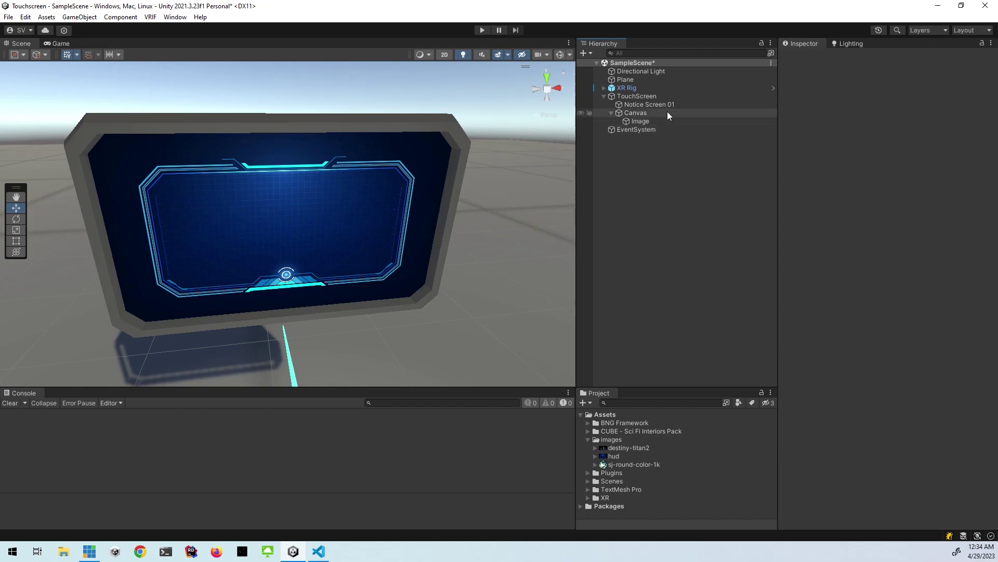
click(652, 115)
right_click(653, 115)
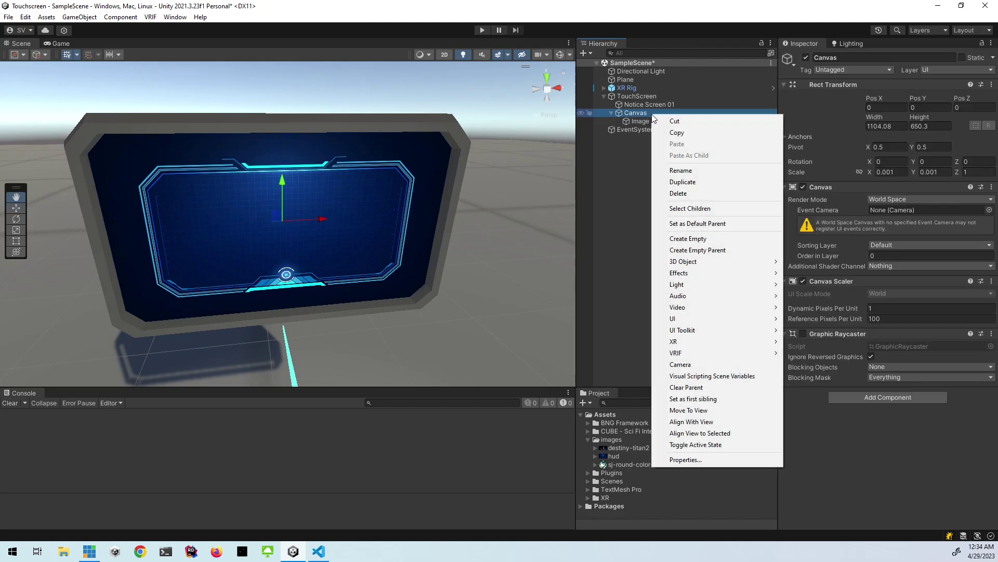
mouse_move(703, 317)
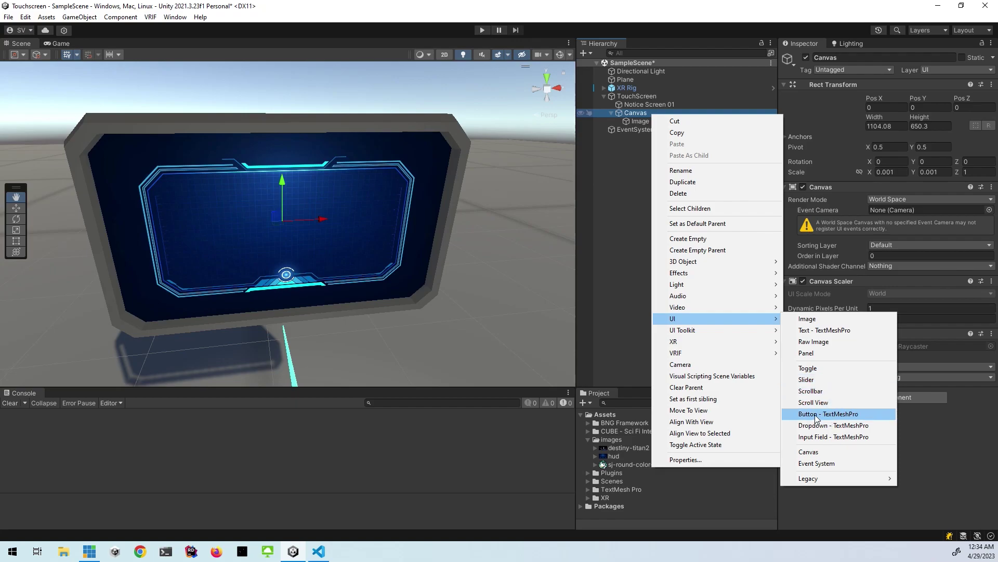
click(862, 413)
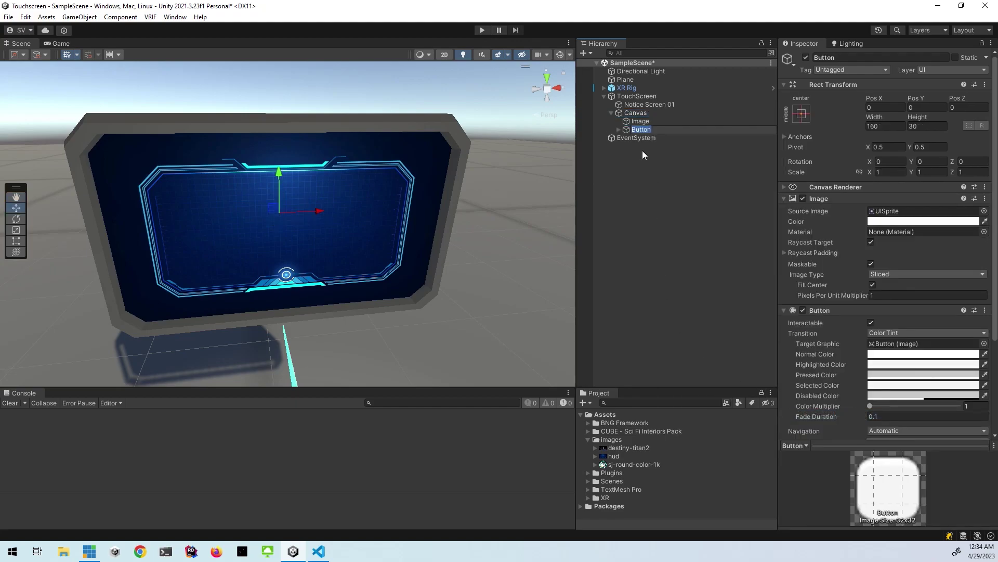
click(664, 120)
click(661, 129)
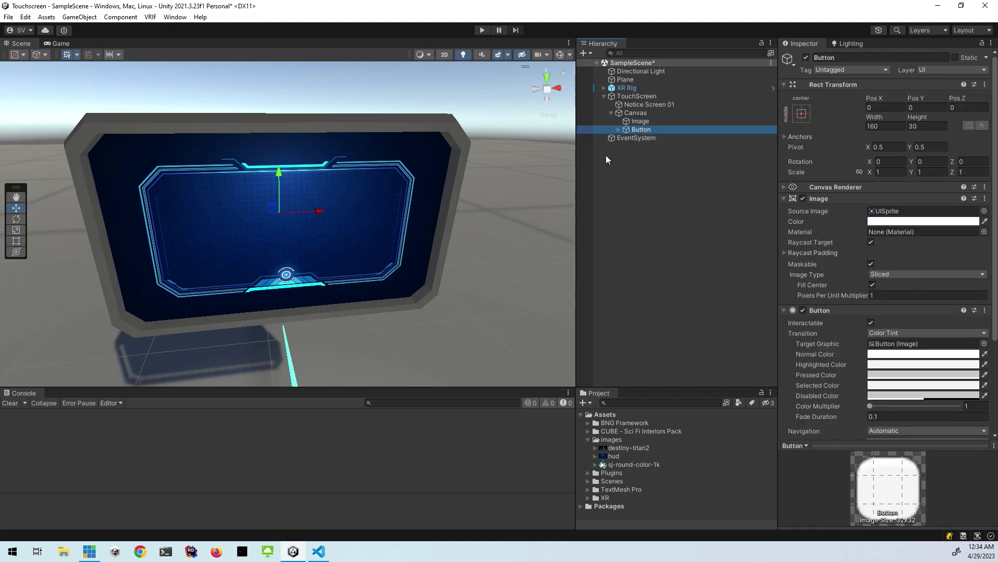
- Set the Image's Pos Z to 0 and the Canvas's Pos Z to -0.19
click(639, 124)
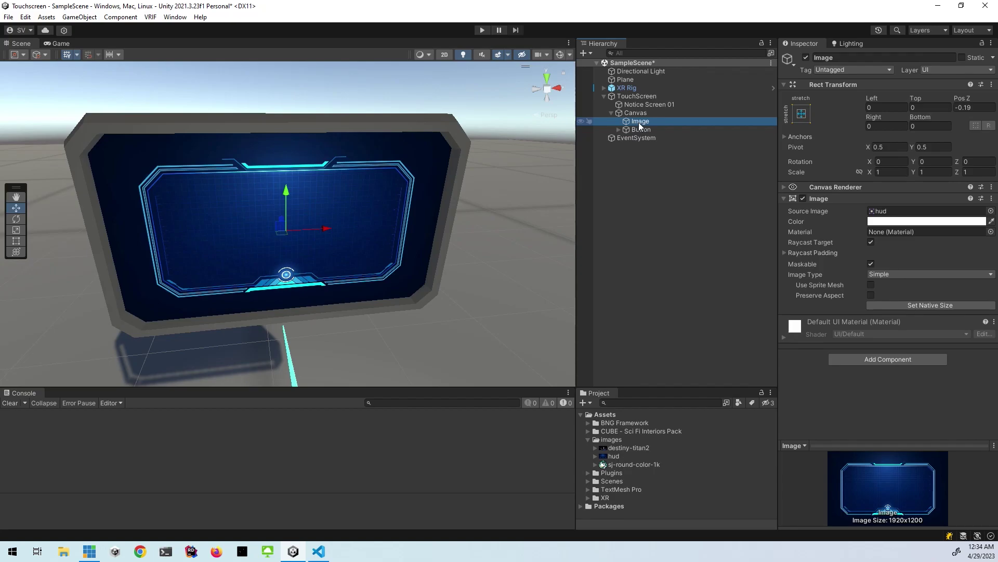
click(980, 109)
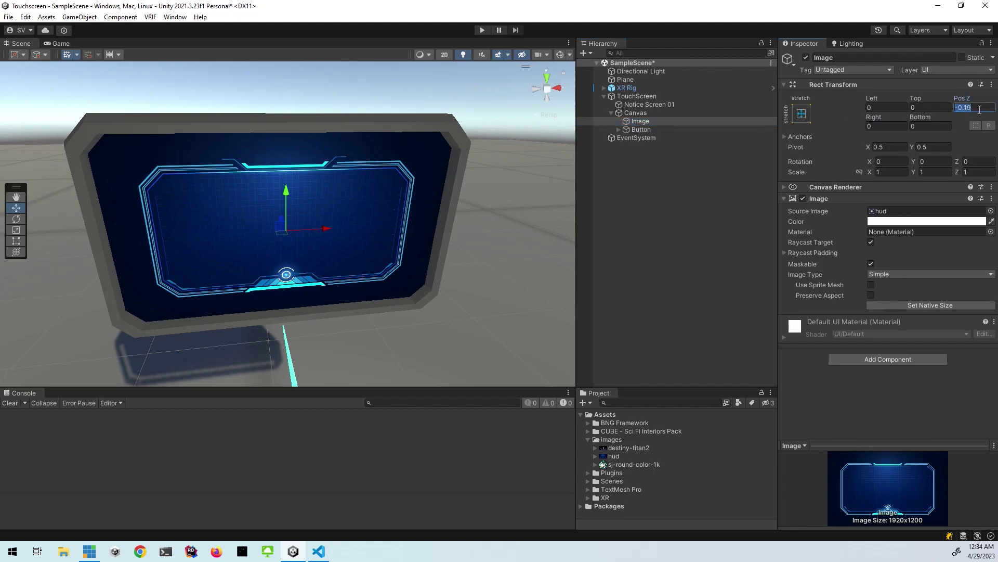
text(0)
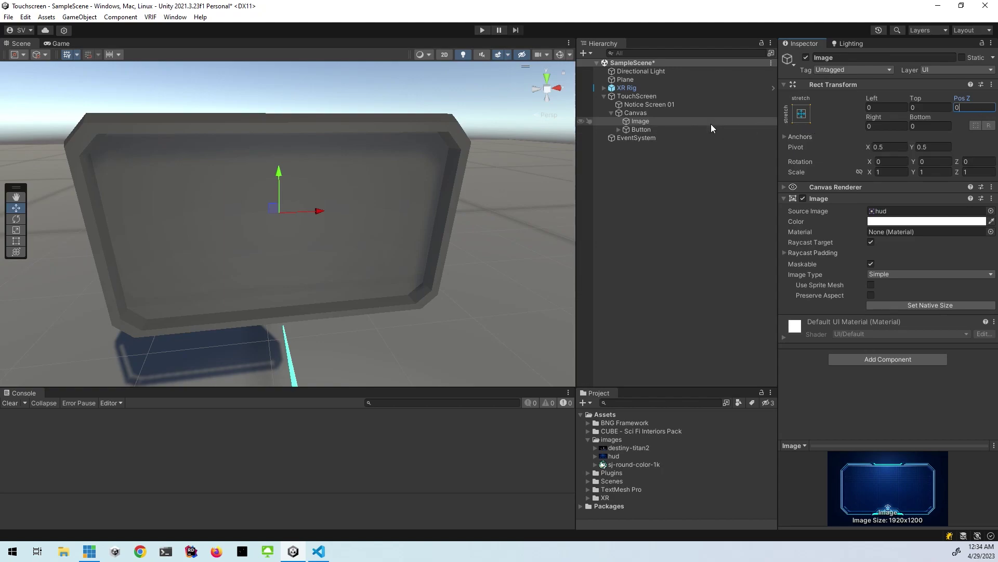
click(654, 114)
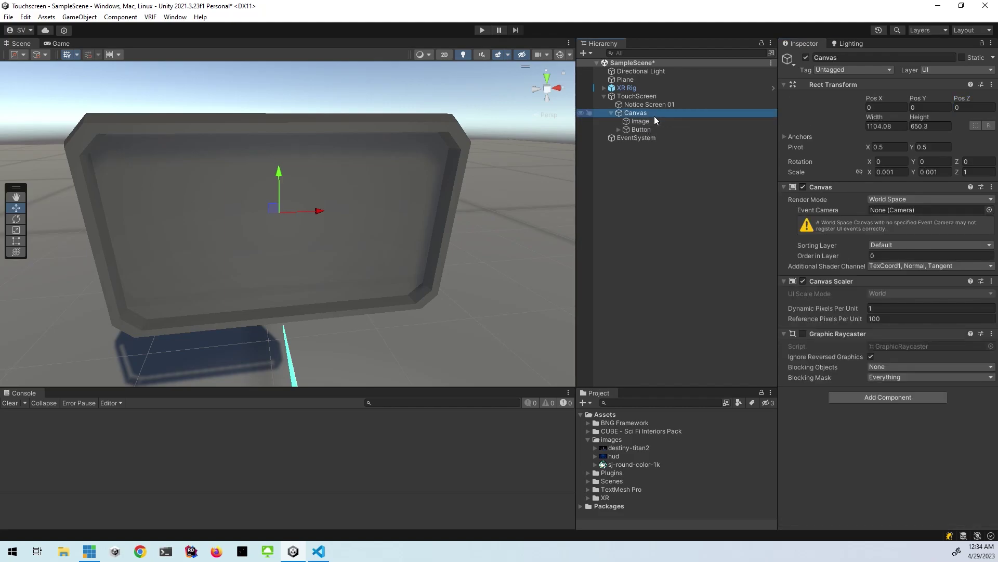
click(967, 106)
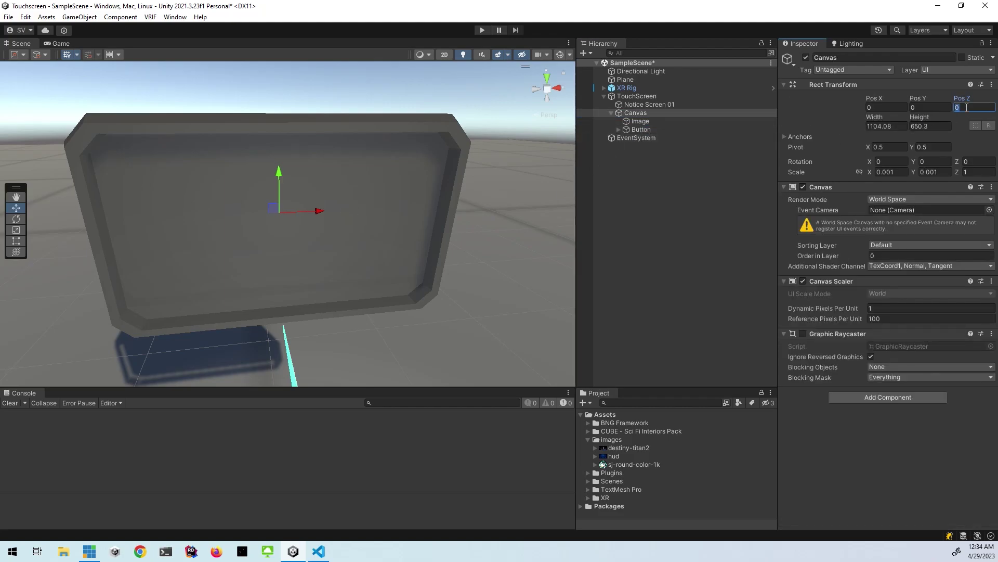
text(.19)
key(Home)
text(-)
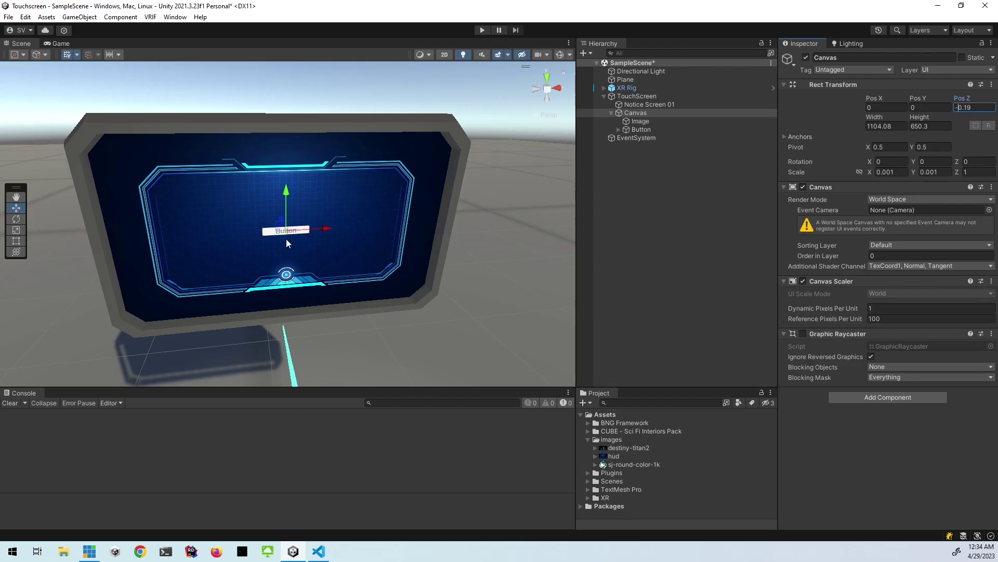
click(647, 119)
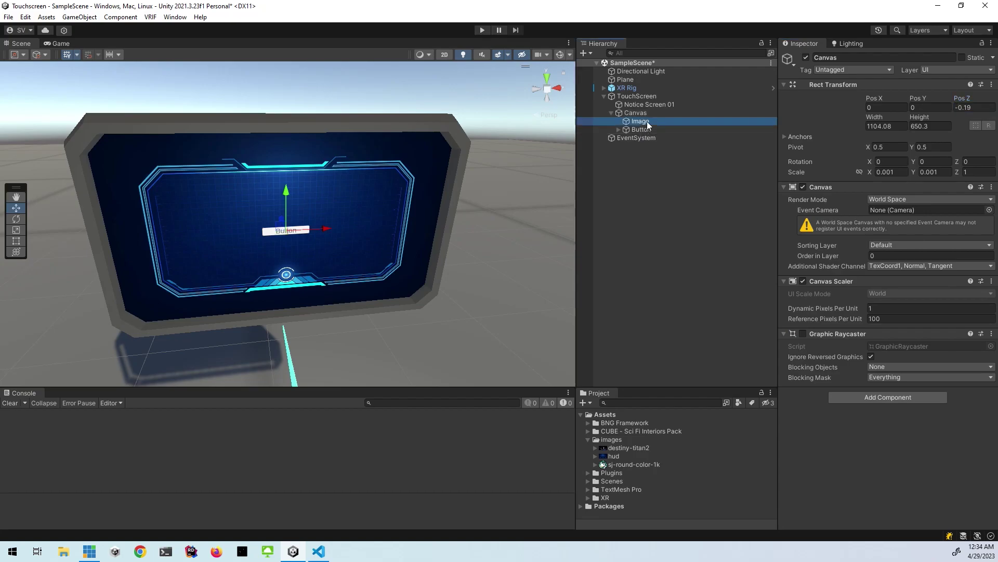
click(643, 129)
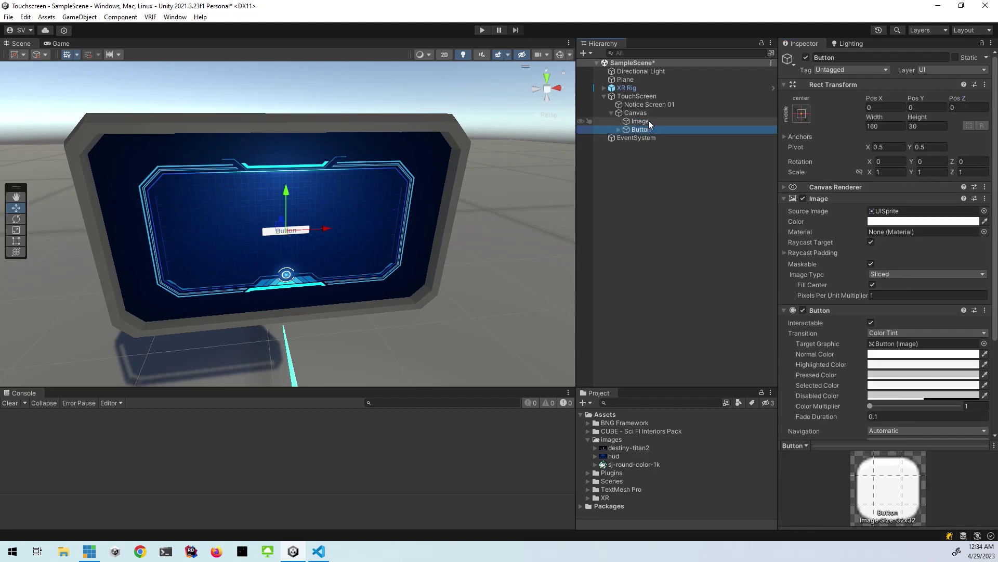
click(652, 114)
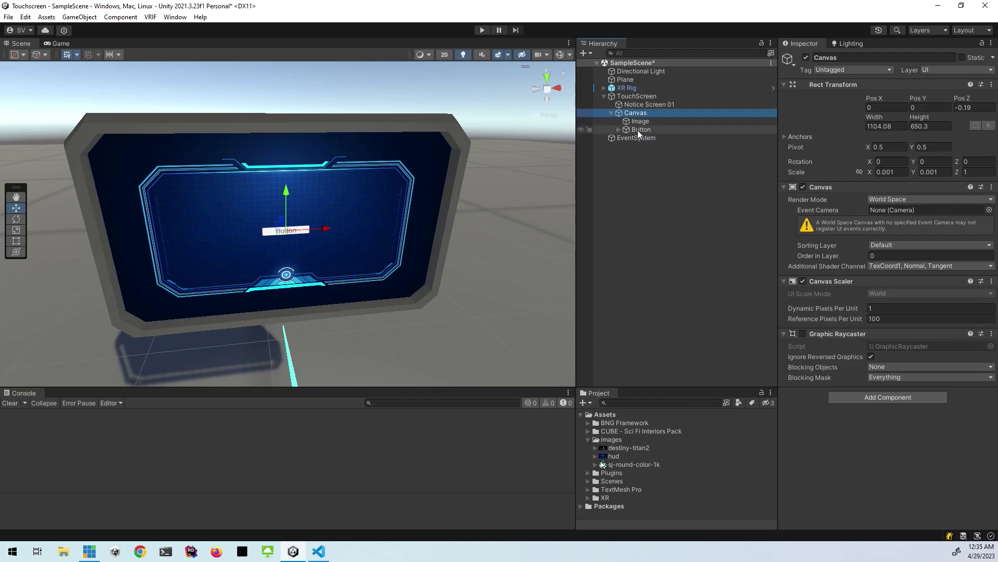
click(639, 130)
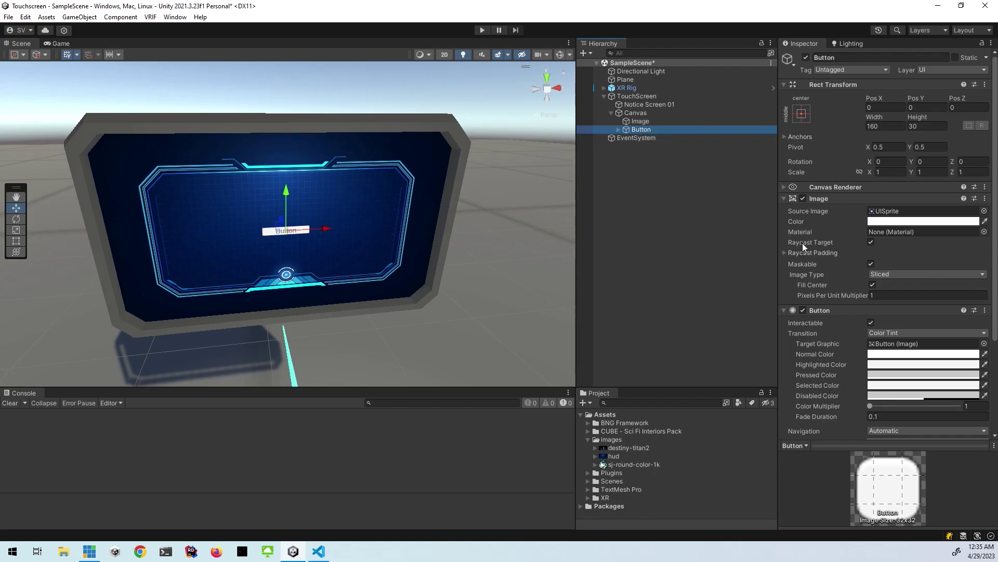
click(925, 221)
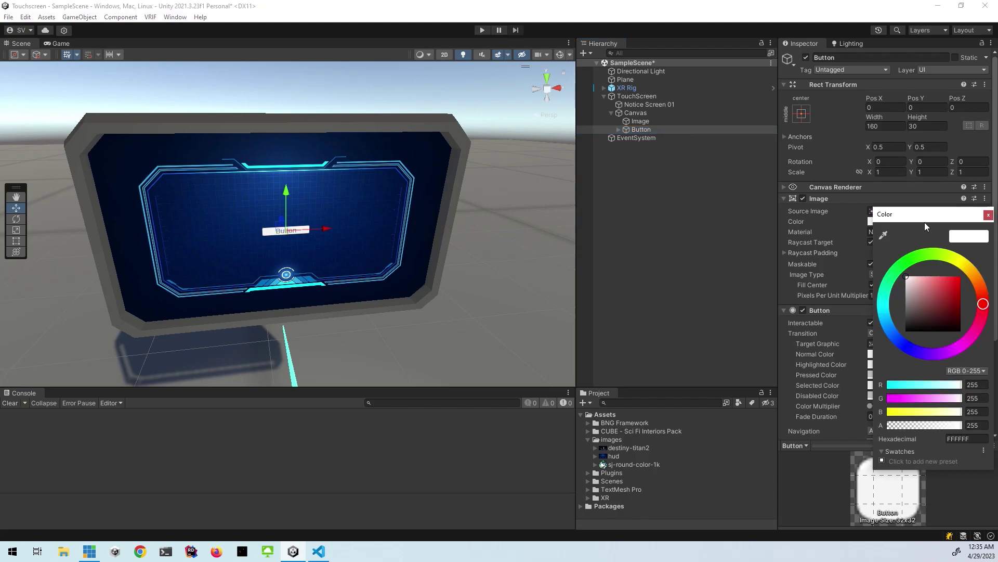
click(989, 215)
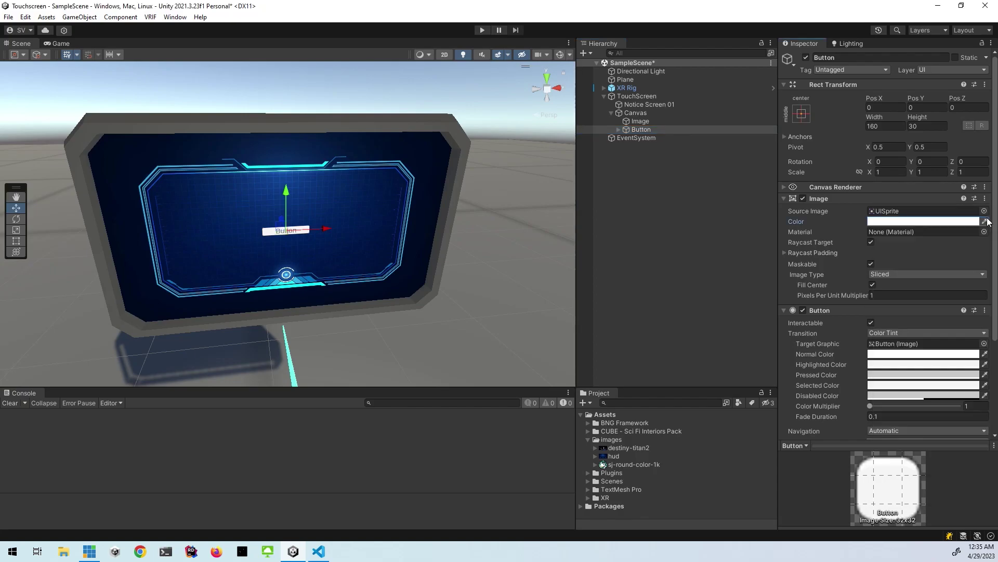
- Tint the Button's Image light blue
click(926, 222)
drag(944, 280, 919, 263)
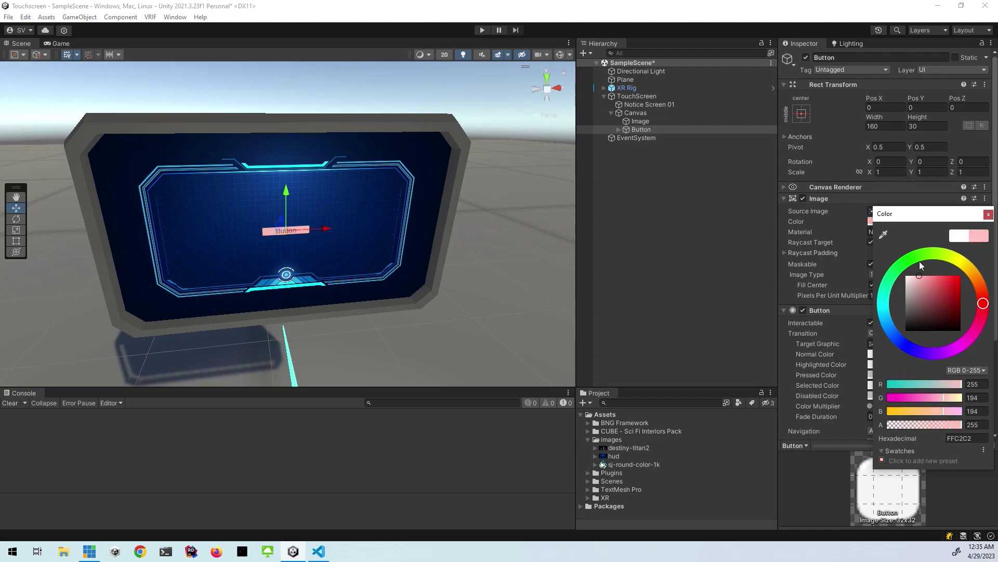
drag(883, 319, 895, 334)
drag(923, 281, 934, 275)
click(988, 215)
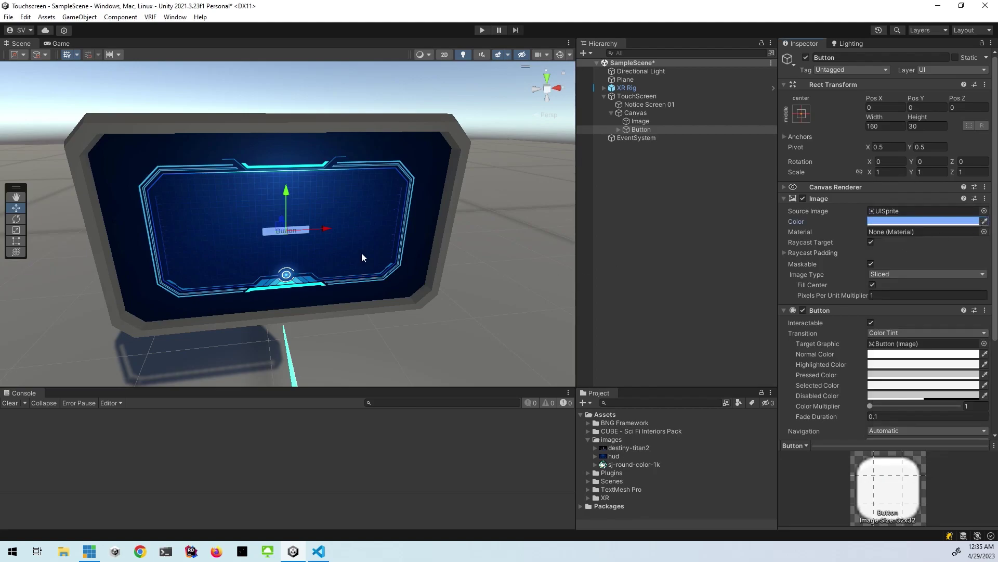
- Move the Button along its X axis to 288 and change its Image color to light green
drag(334, 233, 412, 225)
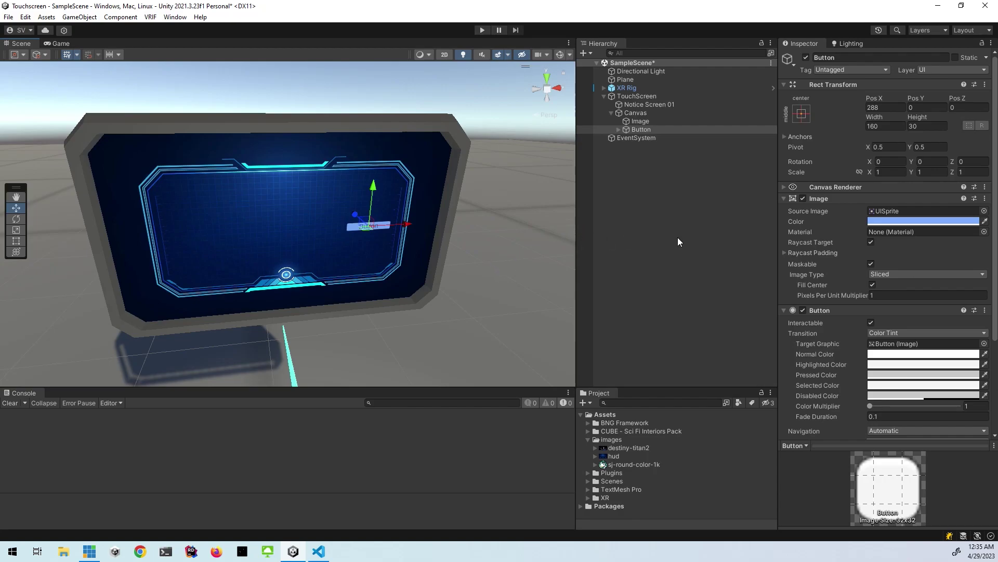
click(884, 222)
click(925, 257)
mouse_move(925, 268)
mouse_down()
mouse_move(938, 274)
mouse_move(923, 270)
mouse_move(932, 259)
mouse_up()
click(988, 212)
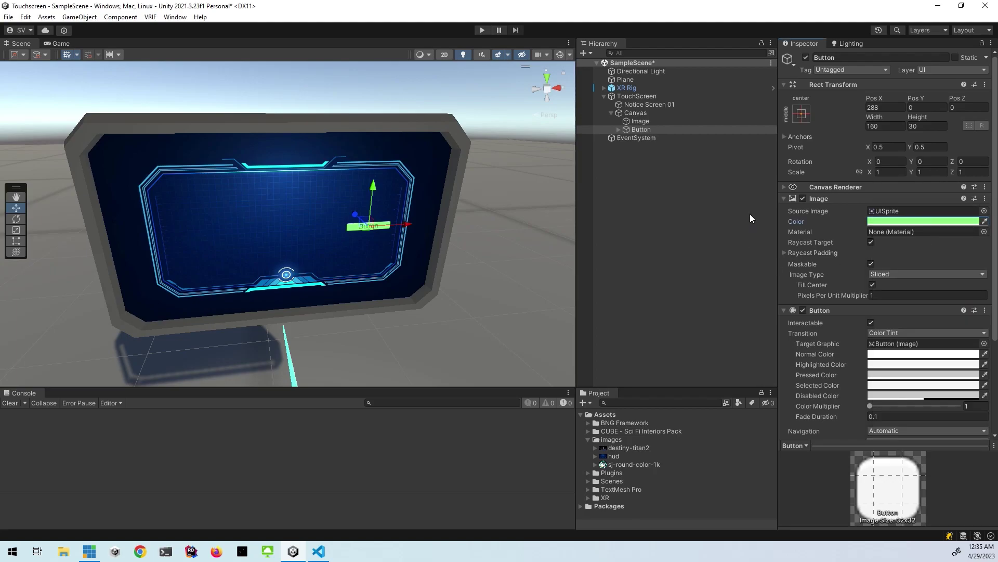
- Create a new script named ButtonCollider and add it to the Button as a component
click(691, 131)
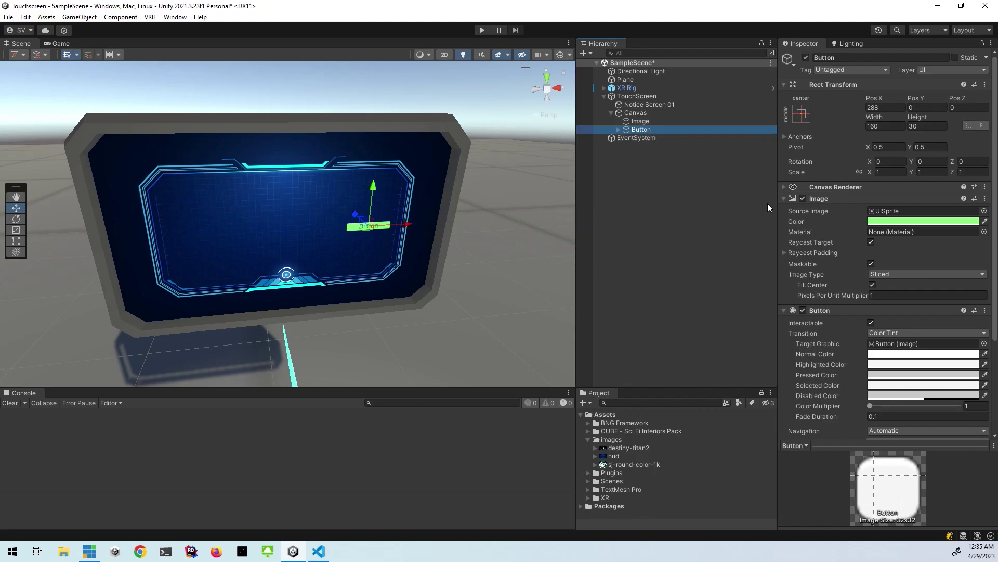
click(784, 199)
click(785, 209)
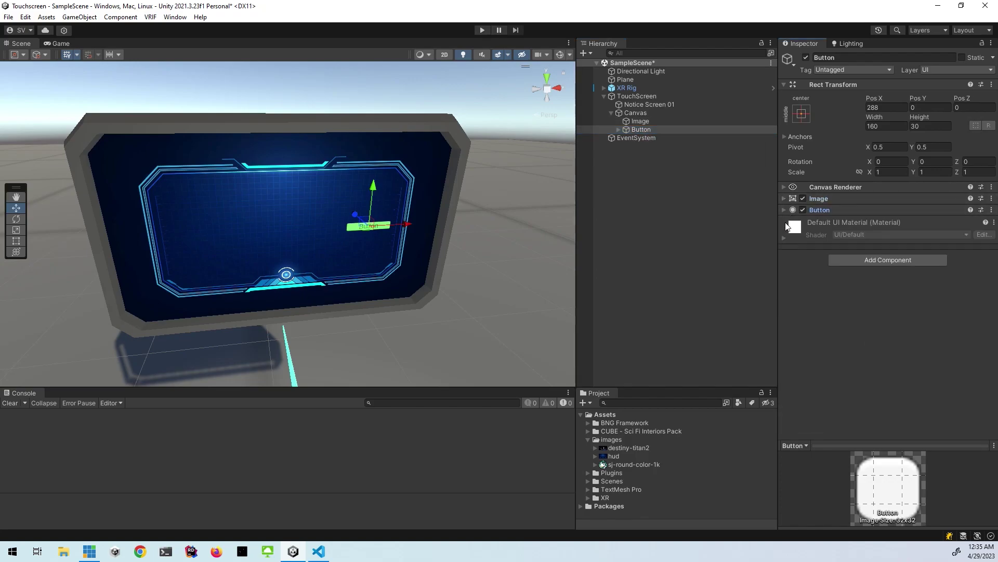
click(899, 259)
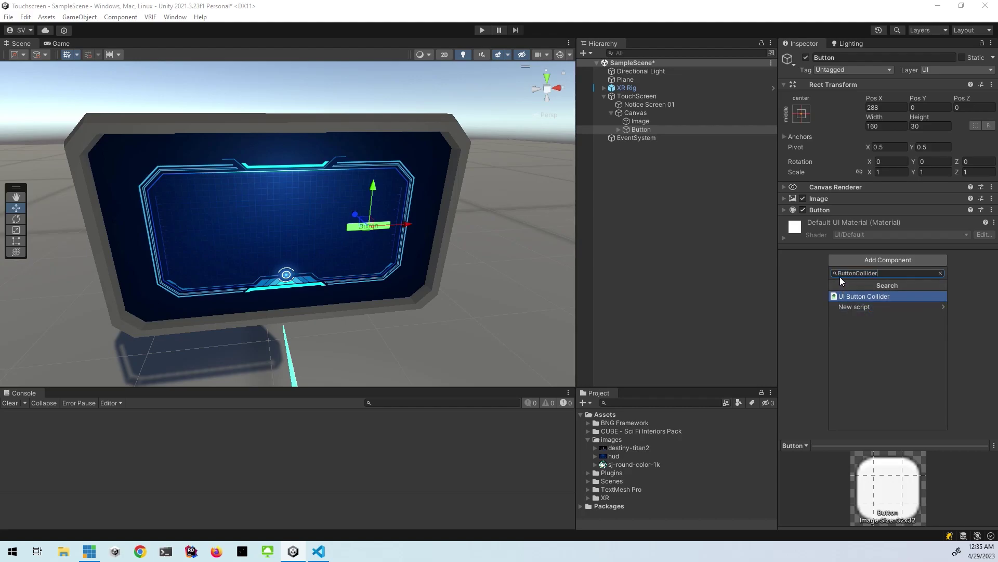
click(871, 307)
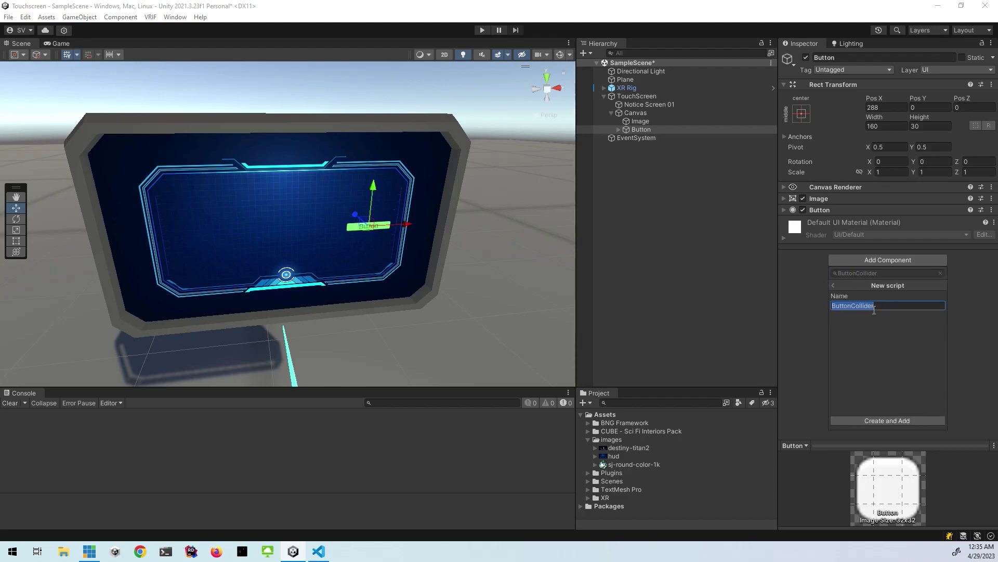
click(902, 421)
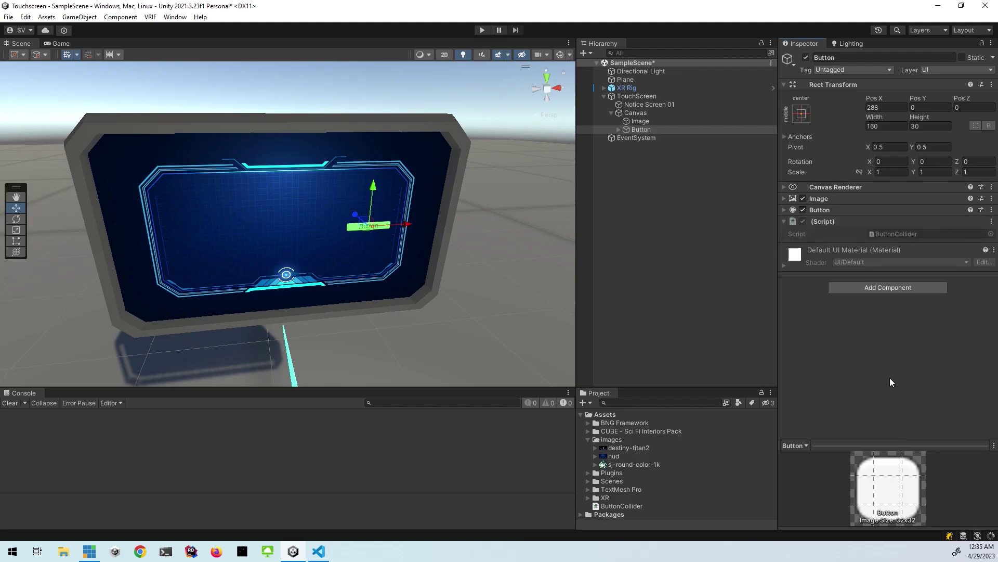
- Open ButtonCollider in the code editor, require a Button component, and declare a private Button button and a serialized LayerMask layer
double_click(930, 234)
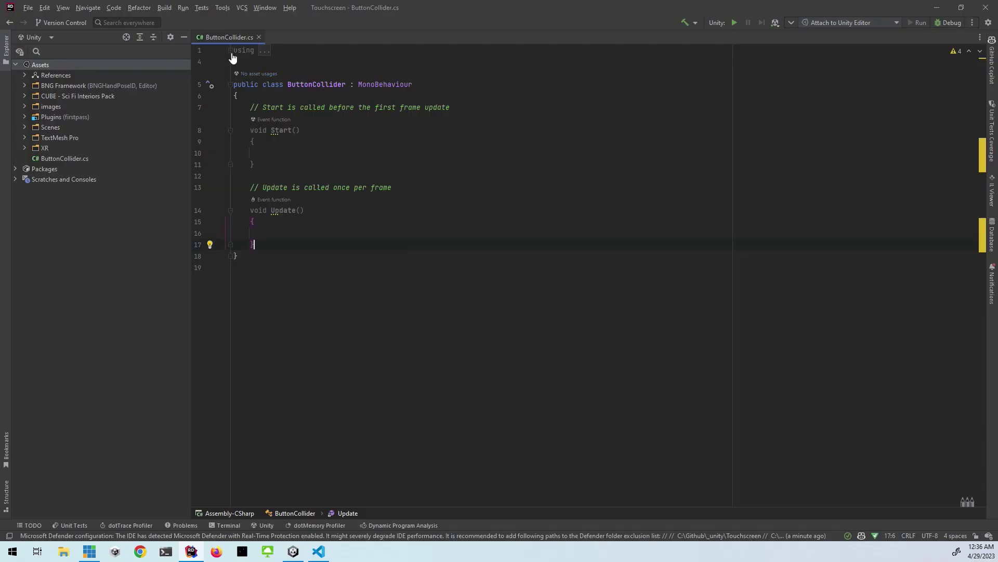
click(232, 52)
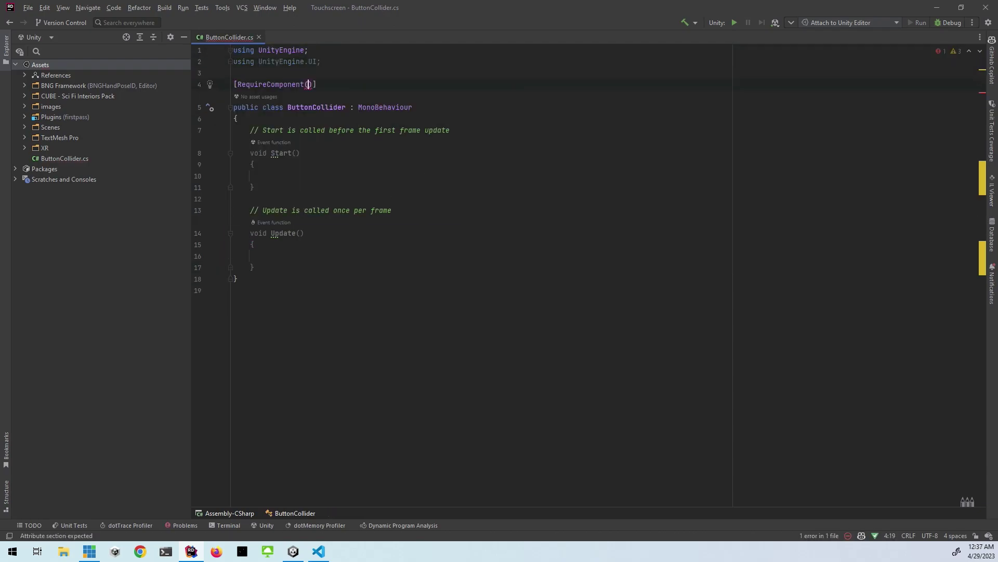
text(typeof(Button))] public class ButtonCollider : MonoBehaviour {     private Button button;     [SerializeField] private LayerMask layer = LayerMask.GetMask();     void Start()     {         )
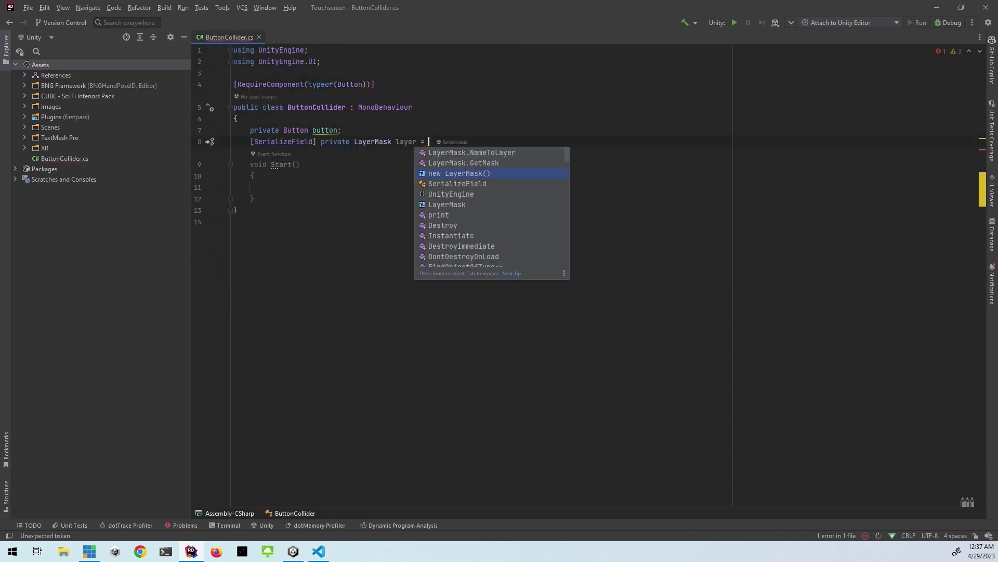
- In Start, get the Button and add a BoxCollider sized to the RectTransform's sizeDelta with 0.001f depth, then declare OnTriggerEnter(Collider other)
text(button = GetComponent<Button>();         var boxCollider = gameObject.AddComponent<BoxCollider>();         var buttonRect = button.GetComponent<RectTransform>();         var sizeDelta = buttonRect.sizeDelta;)
key(Return)
text(boxCollider.size = new Vector3(sizeDelta.x, sizeDelta.y, 0.001f);     }      private void OnTriggerEnter(Collider other)     {         if ((layer.value & (1 << other.gameObject.layer)) > 0))
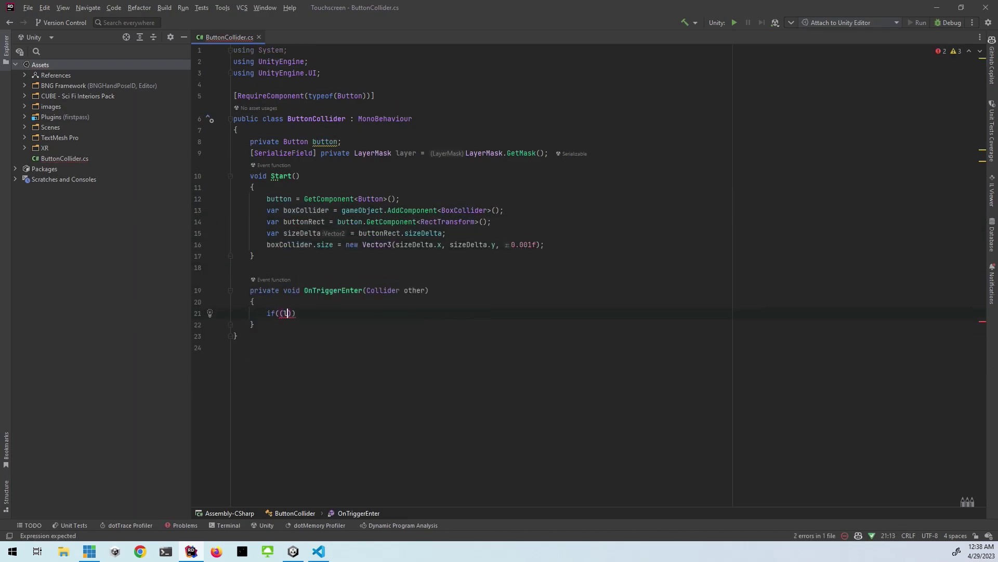
- Make OnTriggerEnter call button.onClick?.Invoke() when the other object's layer is in the layer mask, and remove the using System line
key(Return)
text(button.onClick?.Invoke();)
key(ctrl+Home)
key(ctrl+x)
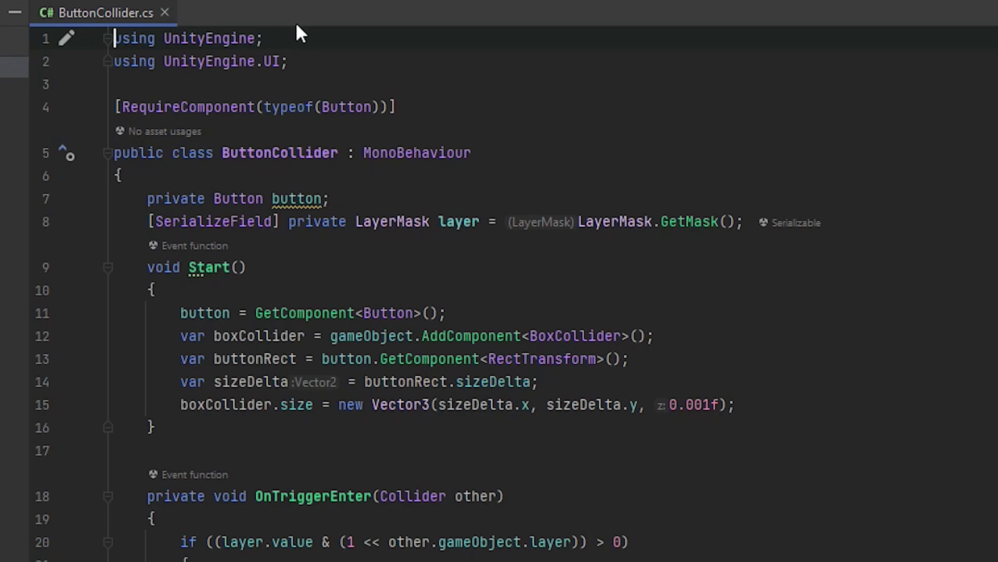
- Review the using directives, the RequireComponent attribute and the button and layer field declarations in ButtonCollider
drag(308, 50, 232, 50)
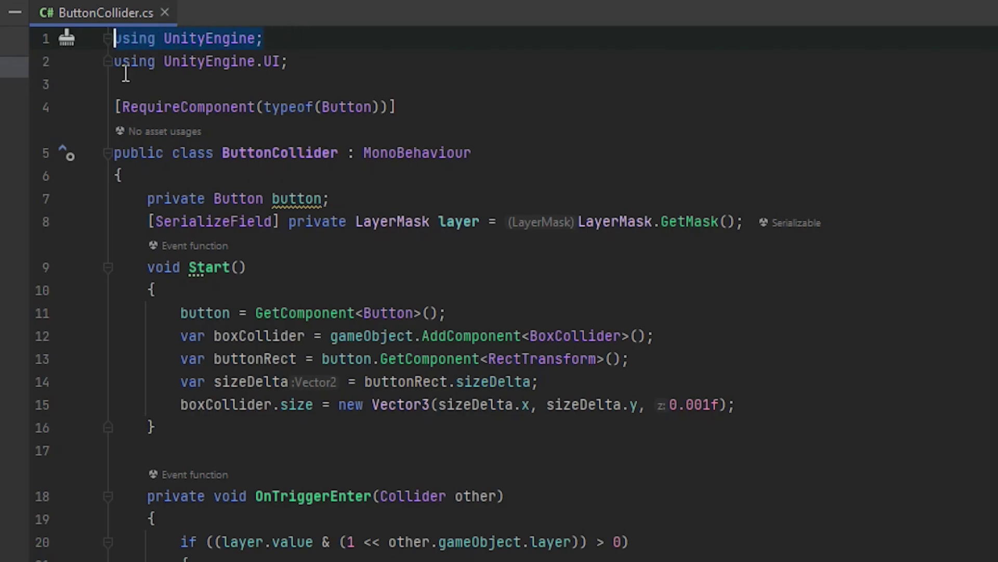
click(304, 62)
drag(304, 63, 112, 60)
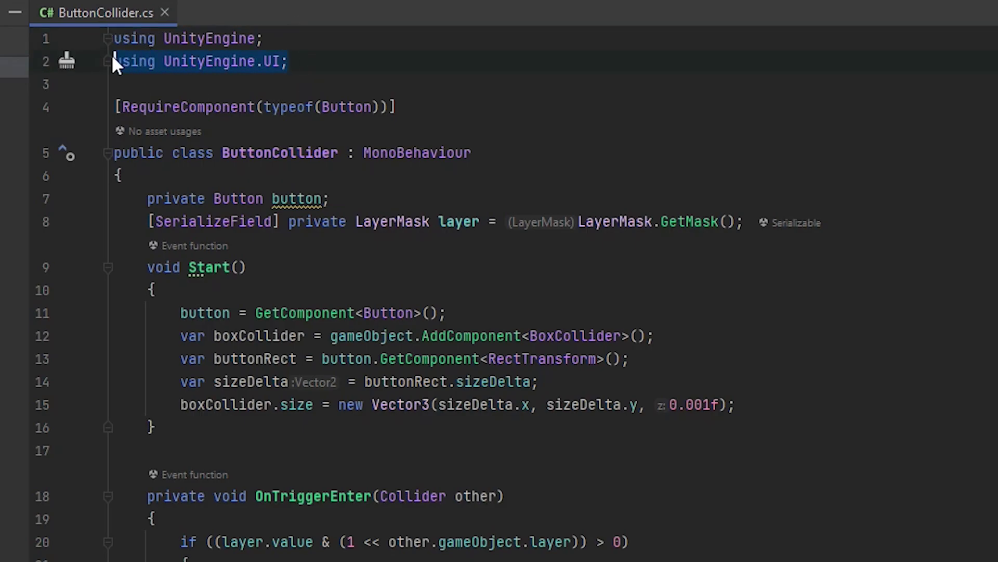
click(294, 61)
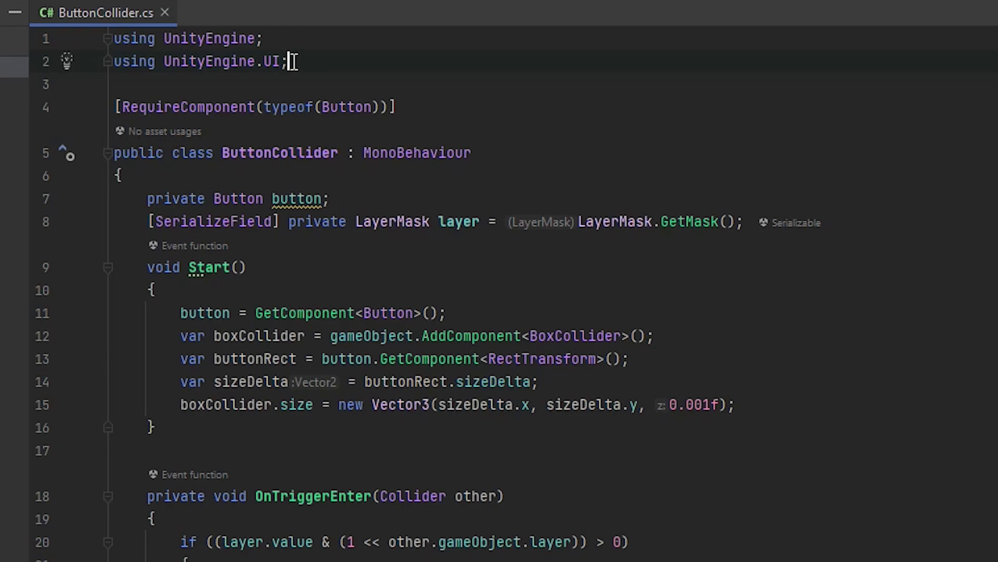
drag(419, 104, 111, 115)
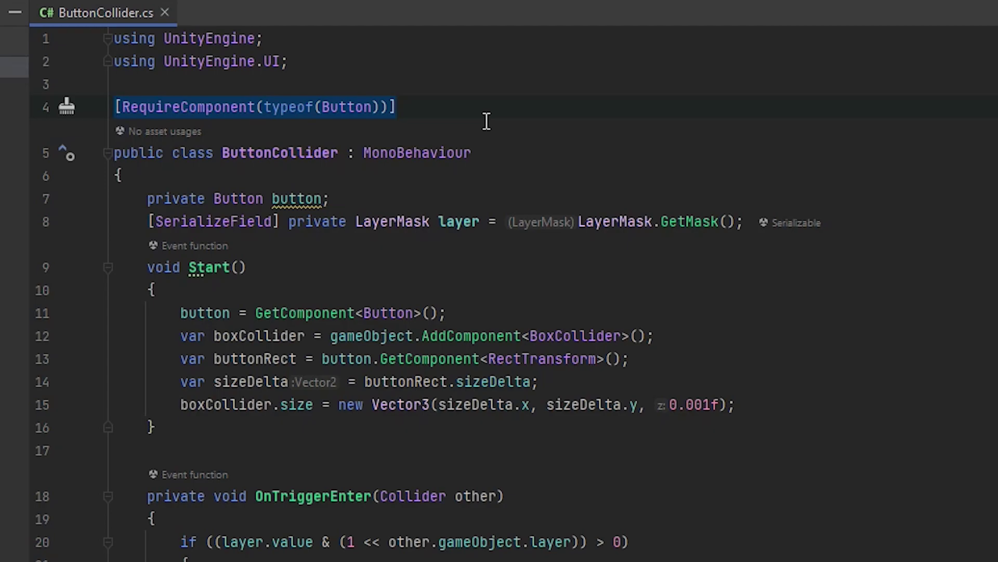
click(414, 106)
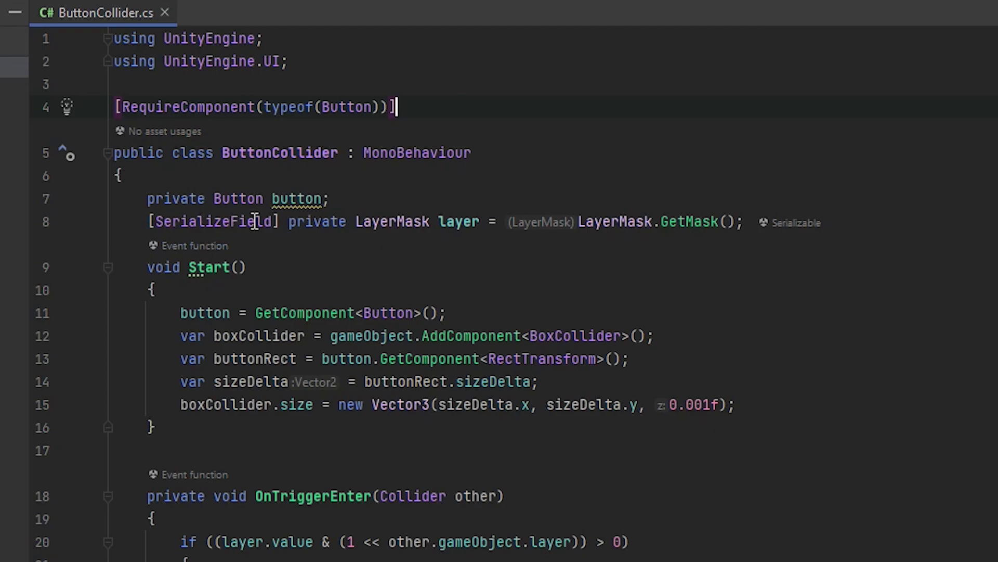
double_click(236, 199)
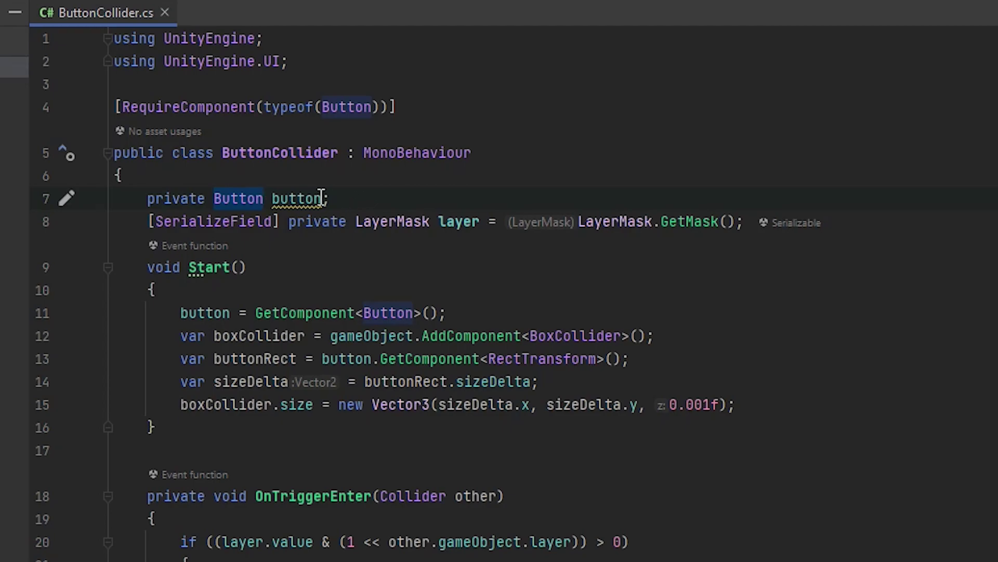
drag(148, 223, 281, 224)
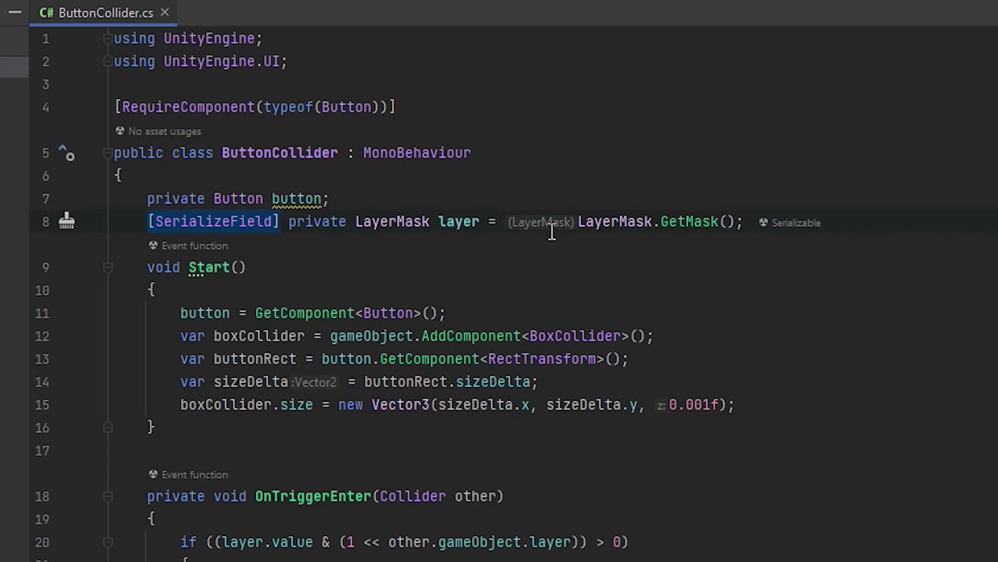
mouse_move(567, 232)
- Review the BoxCollider setup in Start and the layer check and click invocation in OnTriggerEnter
double_click(561, 336)
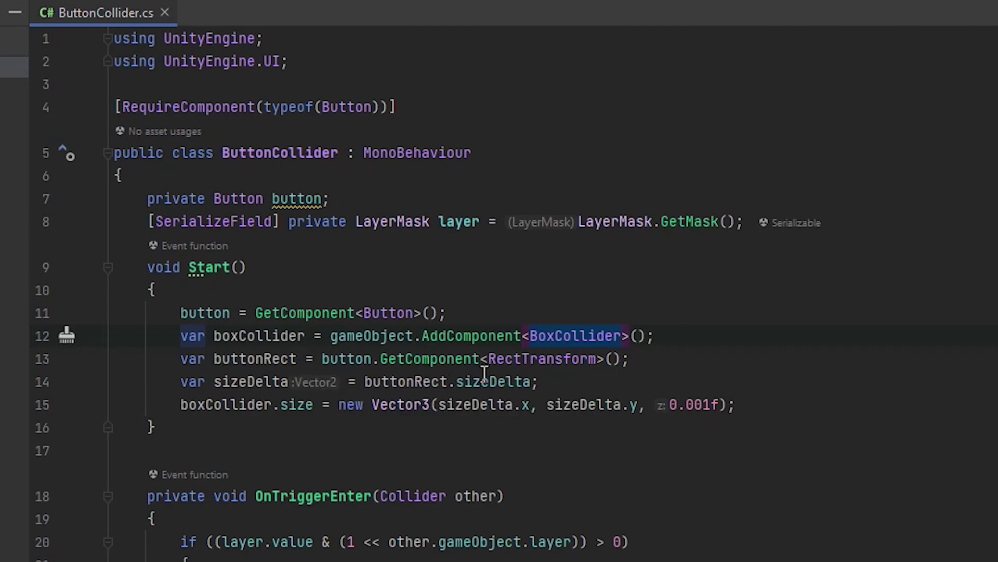
mouse_move(512, 380)
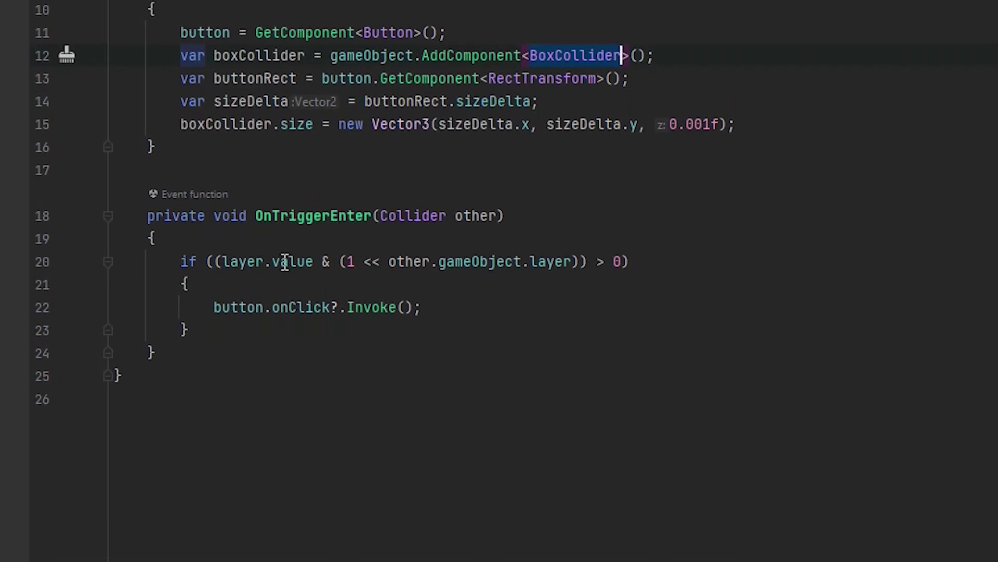
drag(505, 216, 150, 218)
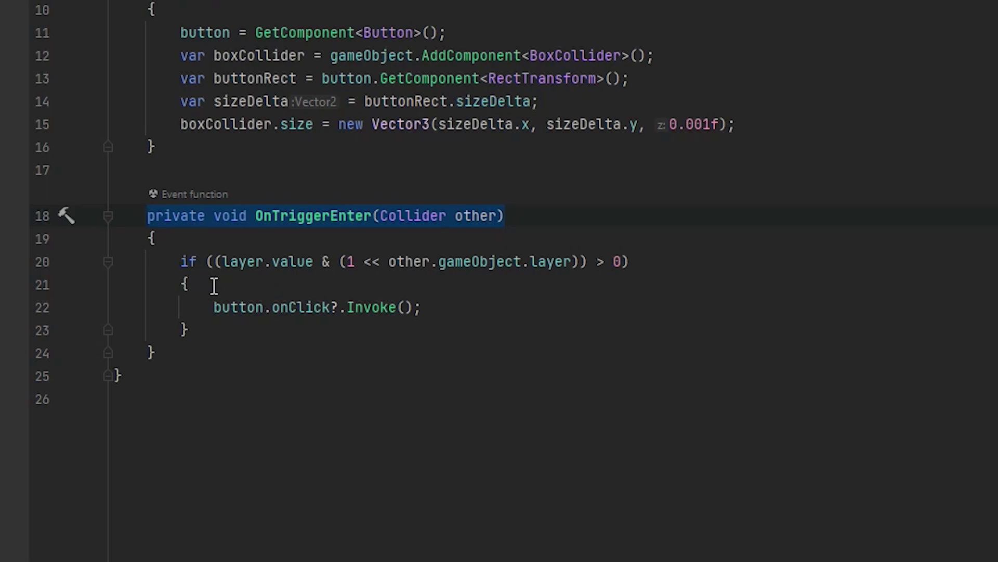
double_click(299, 260)
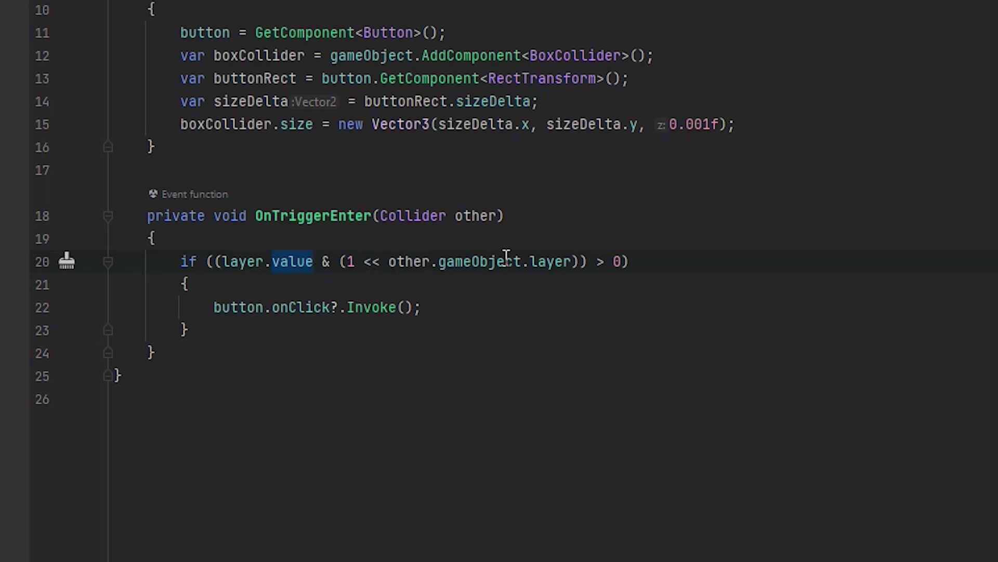
drag(589, 262, 344, 269)
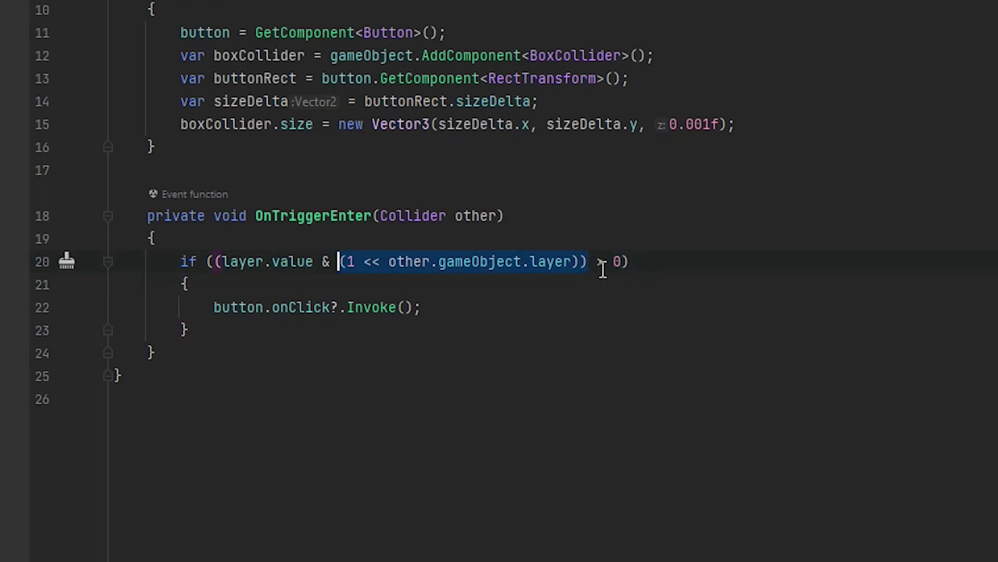
drag(420, 309, 213, 308)
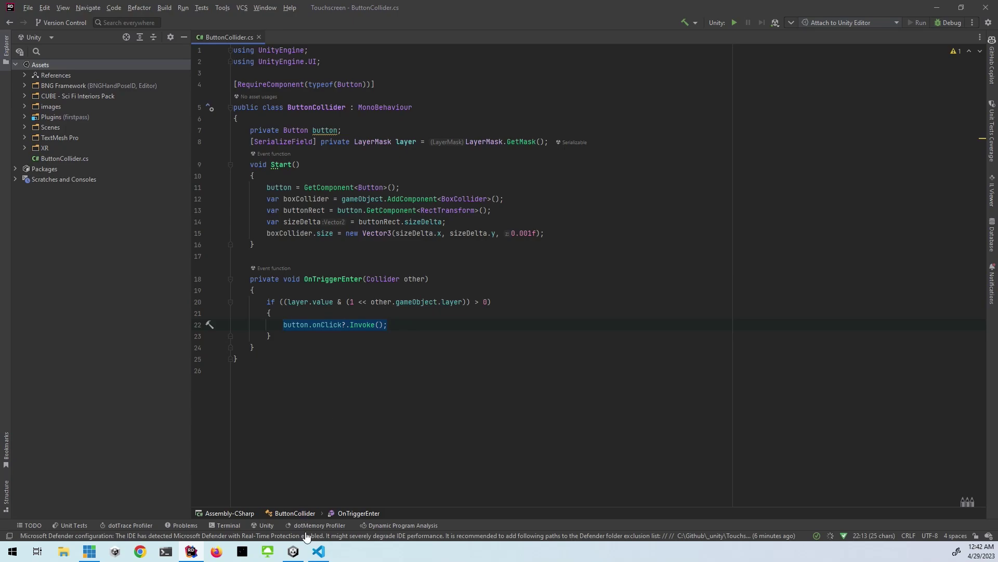
- Switch back to Unity and set the Button Collider script's Layer to FingerTip
click(294, 552)
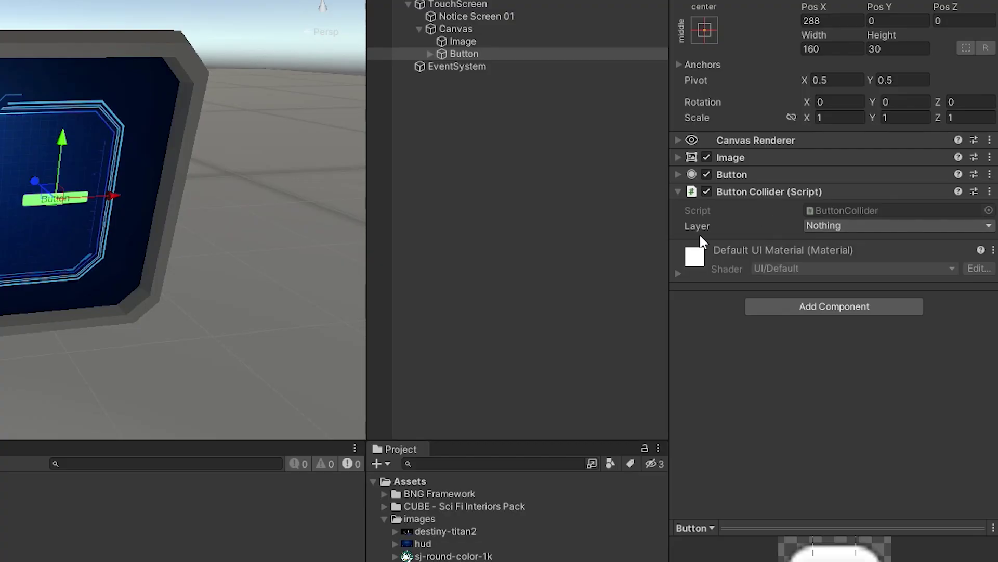
click(890, 225)
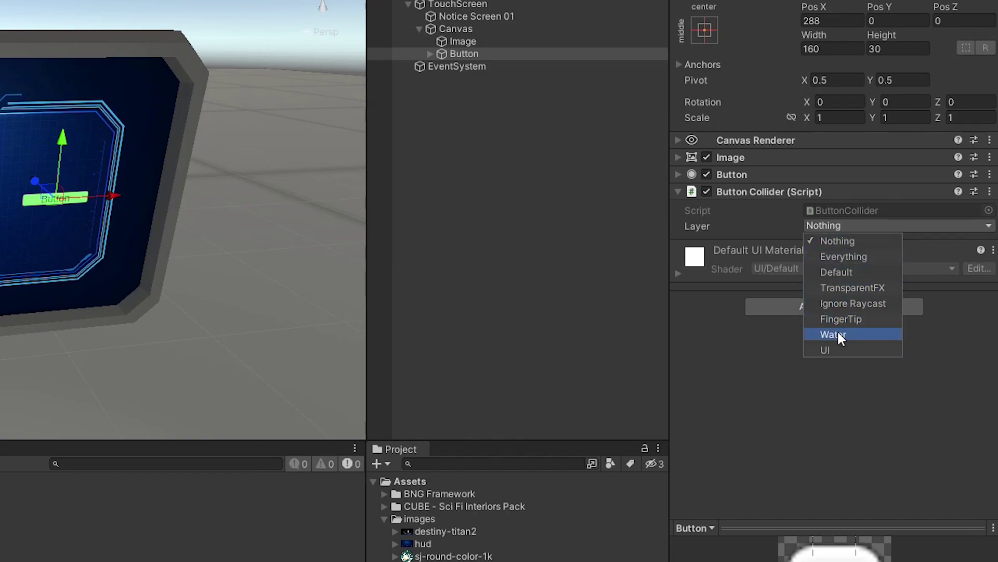
click(874, 316)
click(795, 227)
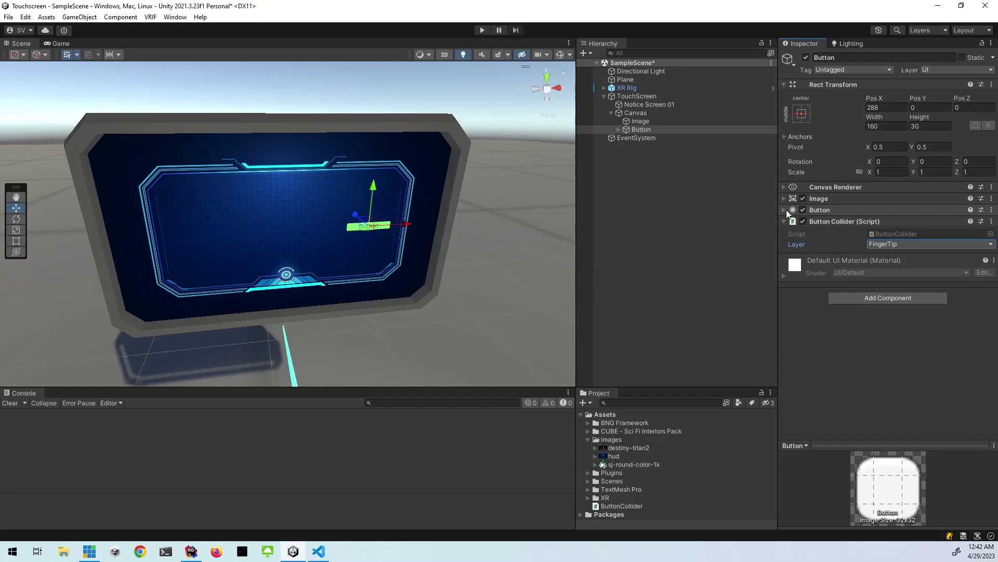
- Add an On Click event to the Button that targets the Canvas's Image and uses the Image.sprite function
click(785, 210)
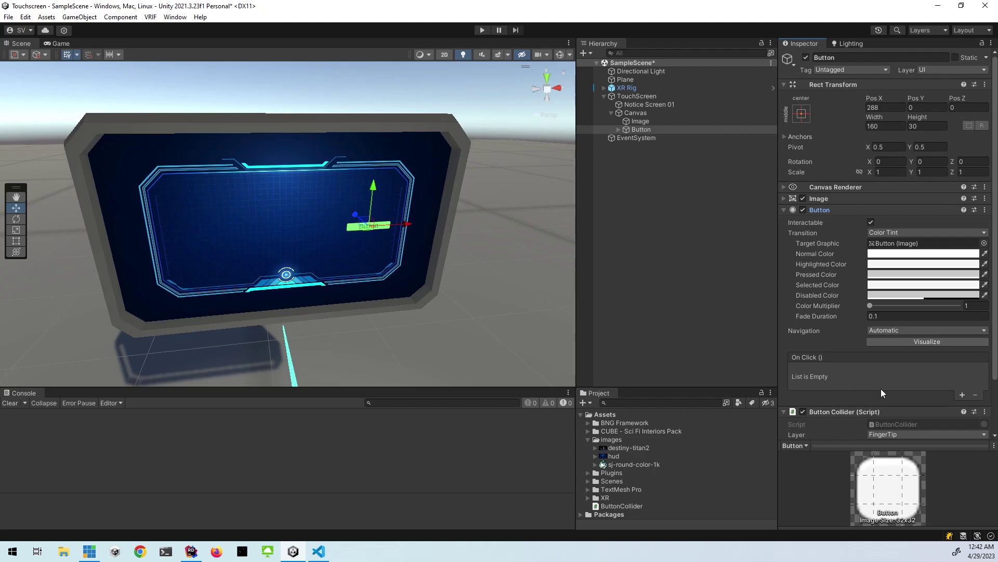
click(962, 394)
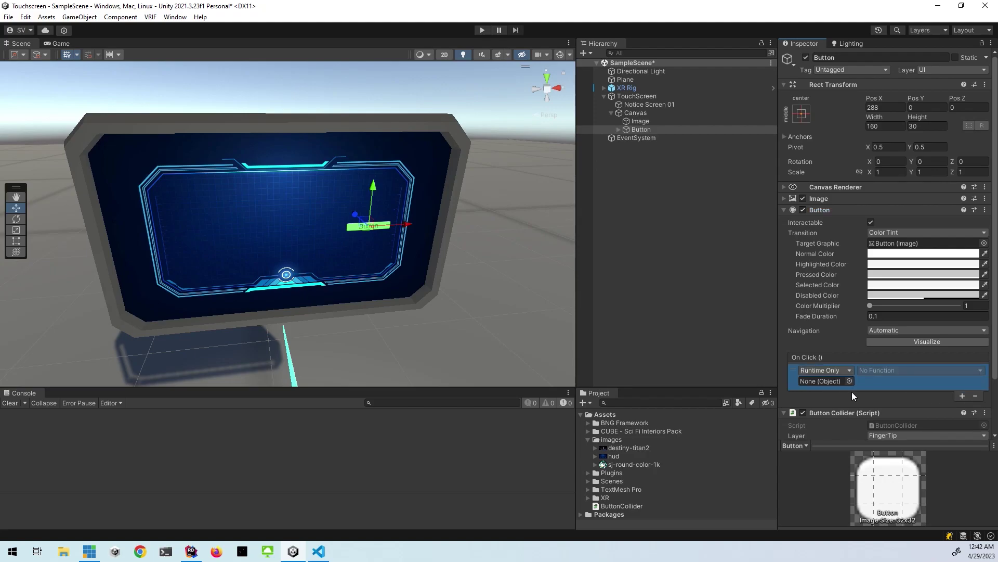
drag(644, 122, 714, 207)
drag(760, 305, 822, 382)
click(912, 367)
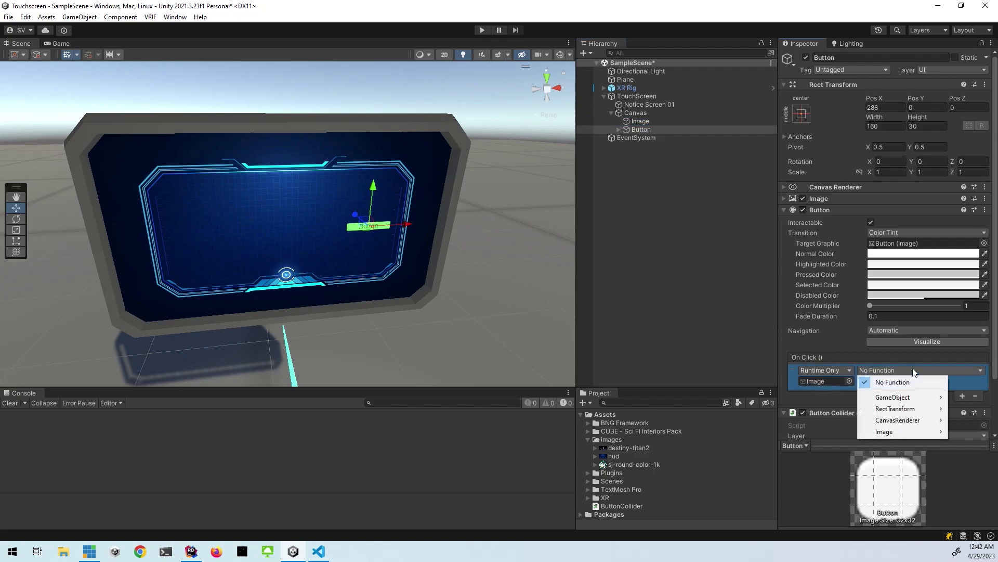
mouse_move(916, 433)
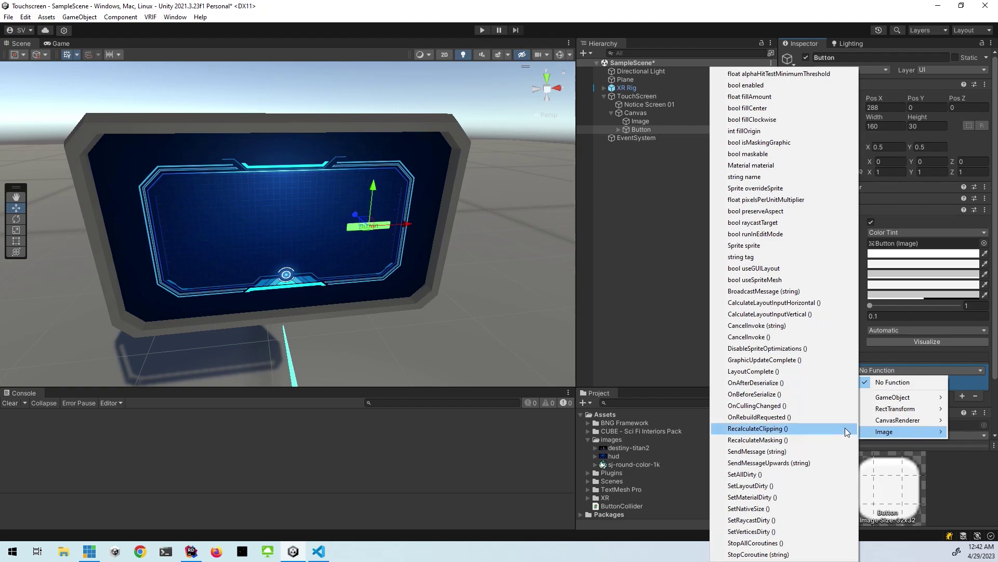
click(745, 245)
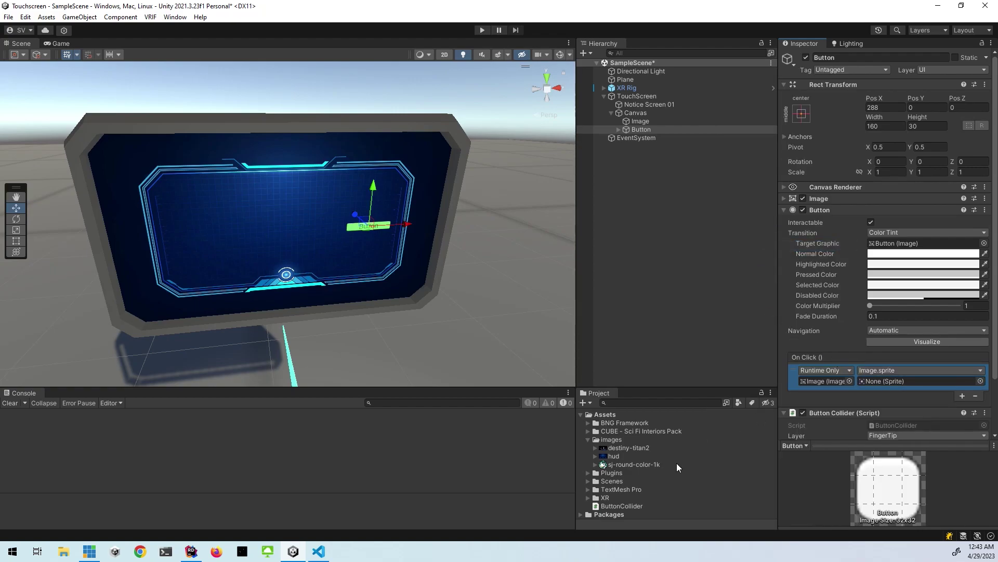
- Assign the destiny-titan2 sprite to the Button's On Click event and place a duplicate of the Button below it at Pos Y -64
drag(629, 447, 900, 352)
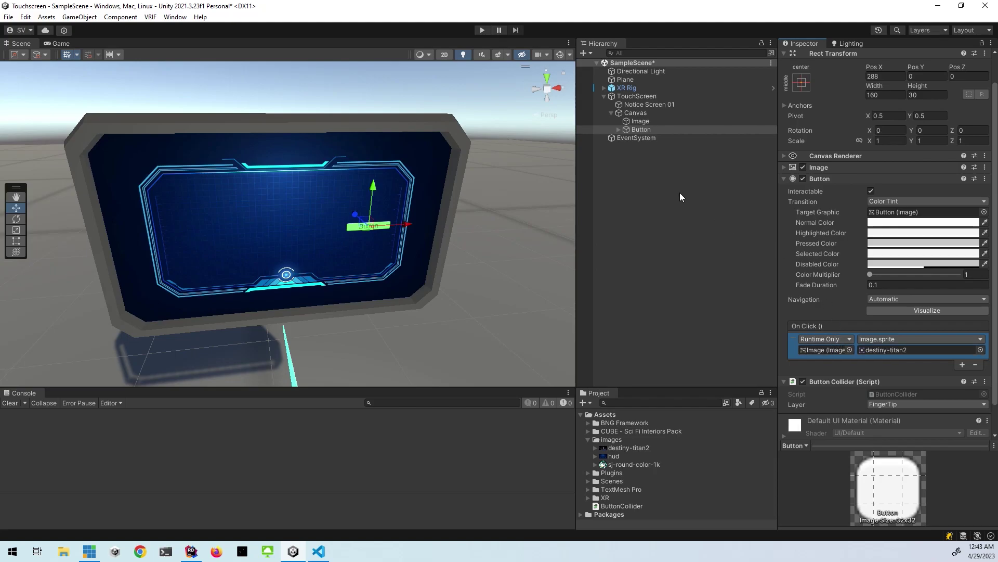
click(647, 131)
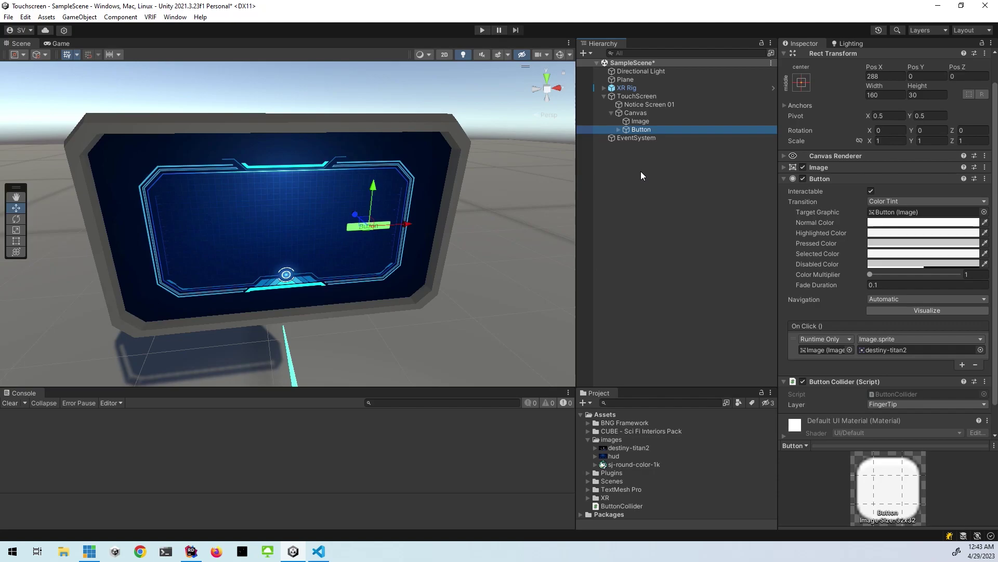
key(ctrl+d)
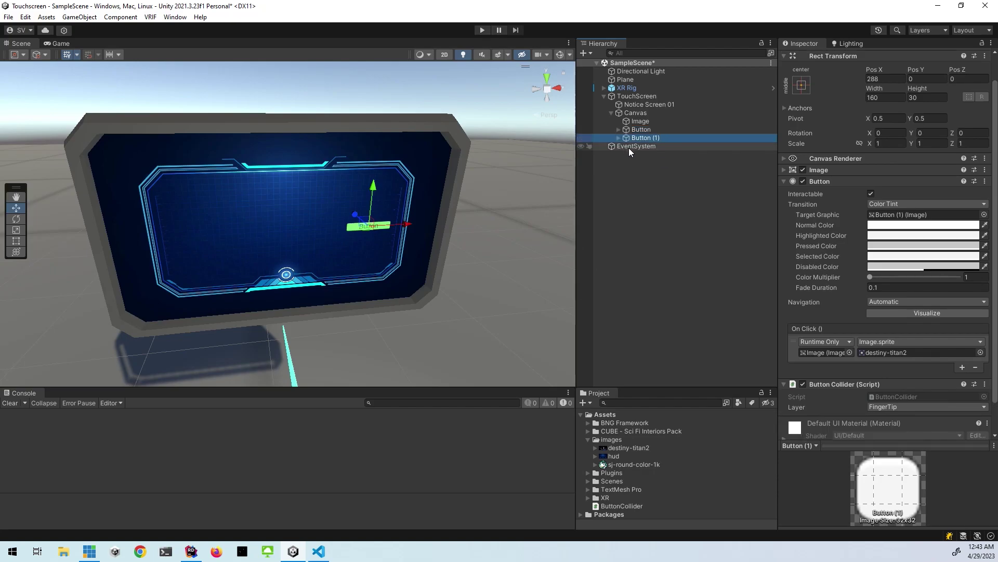
drag(372, 195, 382, 206)
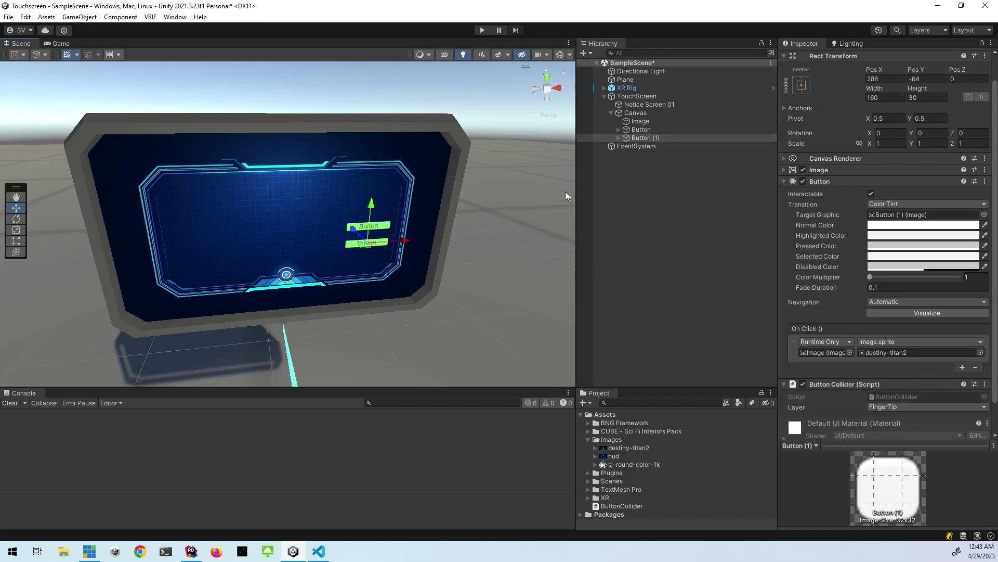
- Change the text of the original button to Destiny and the text of its duplicate to Logo
click(618, 130)
click(667, 139)
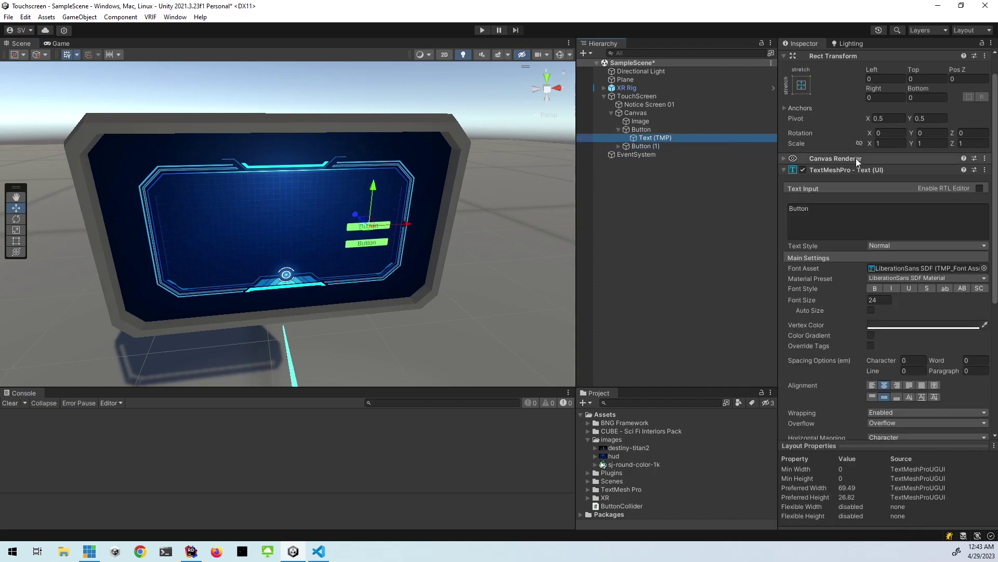
click(835, 207)
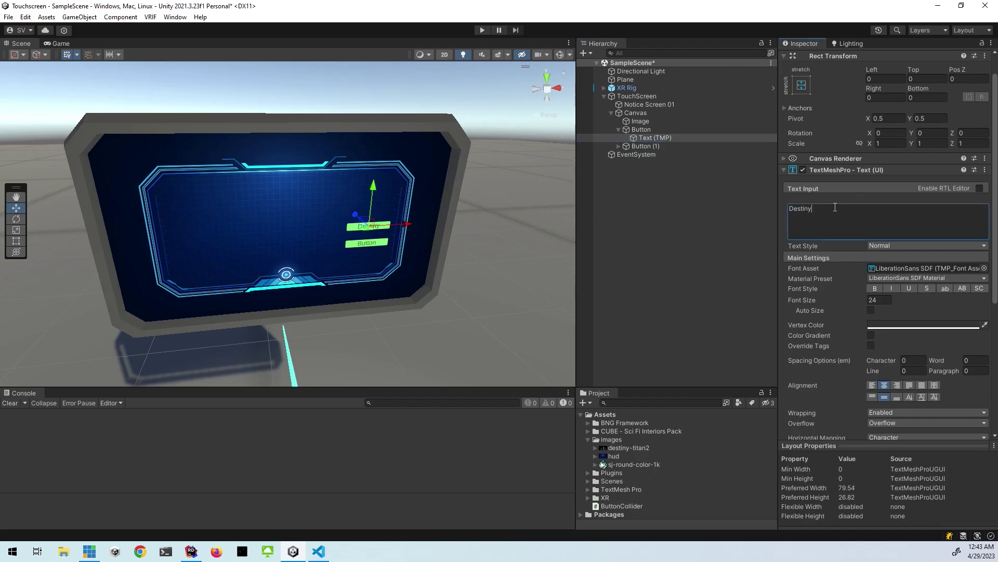
click(618, 146)
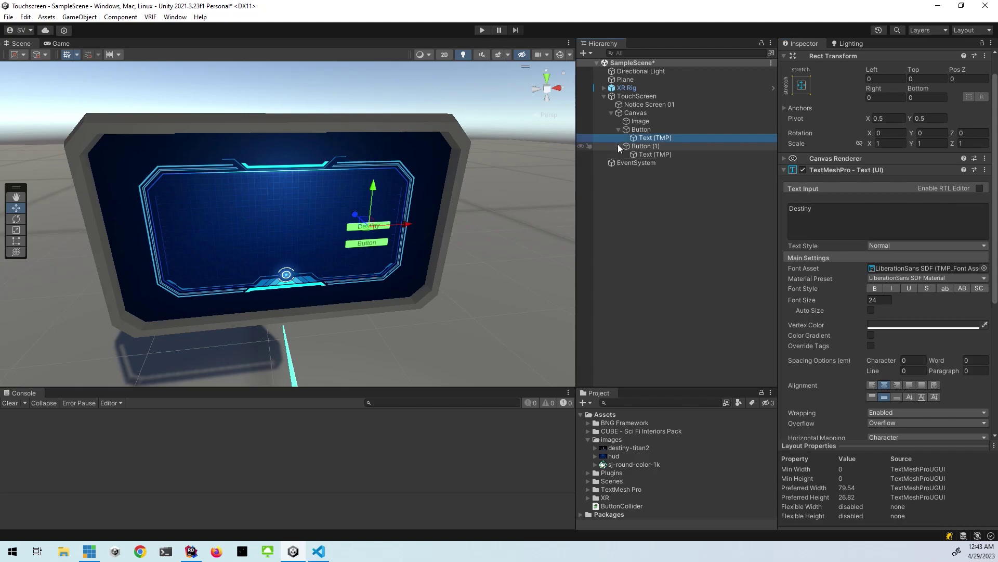
click(645, 155)
click(847, 214)
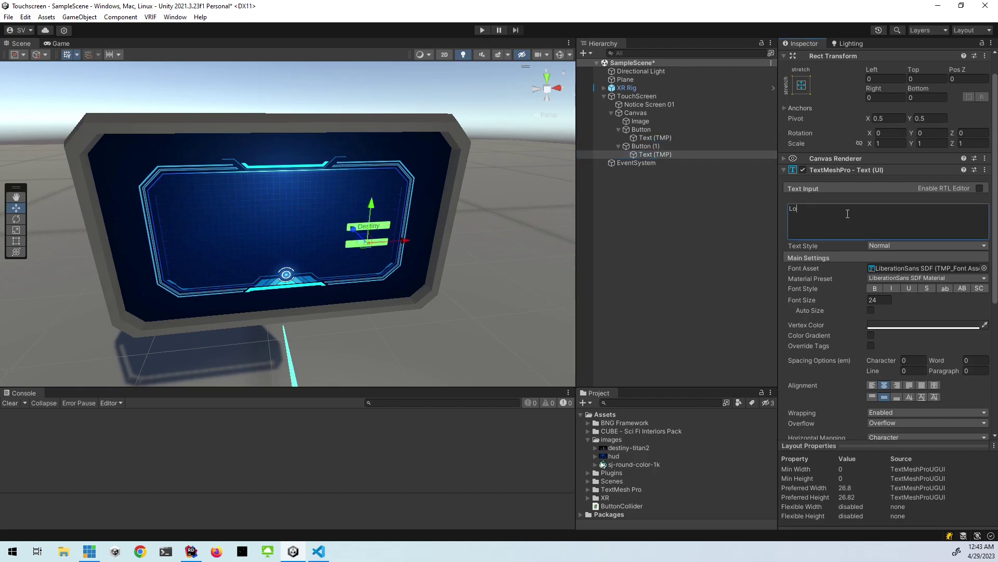
- Duplicate the Logo button and change the copy's text to Home
click(645, 147)
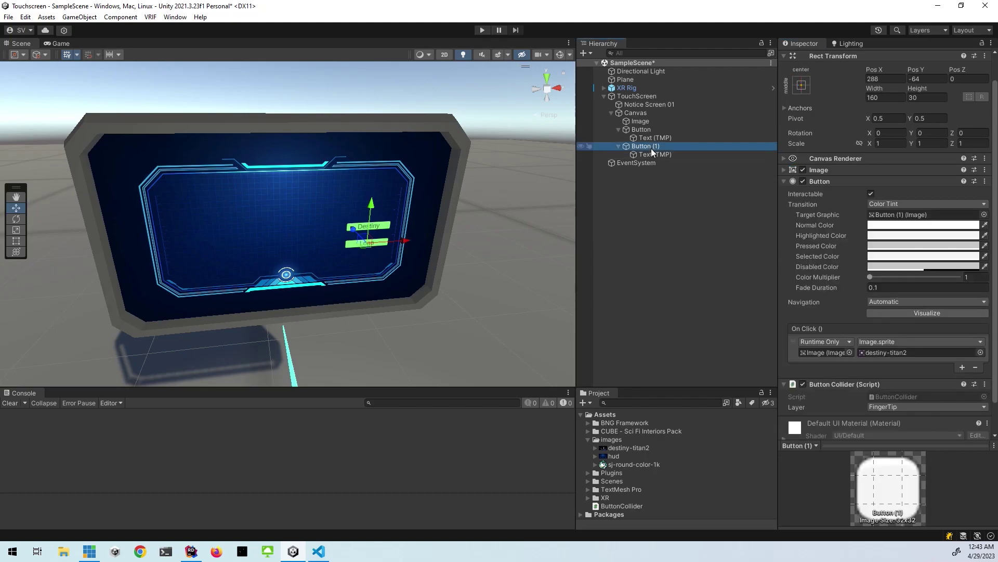
key(ctrl+d)
click(619, 163)
click(655, 171)
click(851, 220)
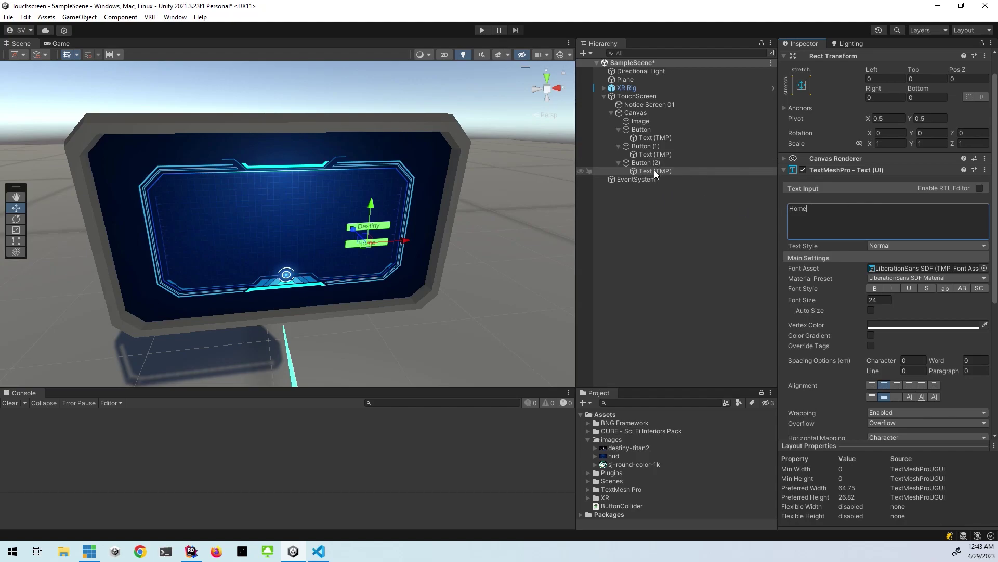
- Set the On Click sprite to sj-round-color-1k for the Logo button and to hud for the Home button
click(655, 147)
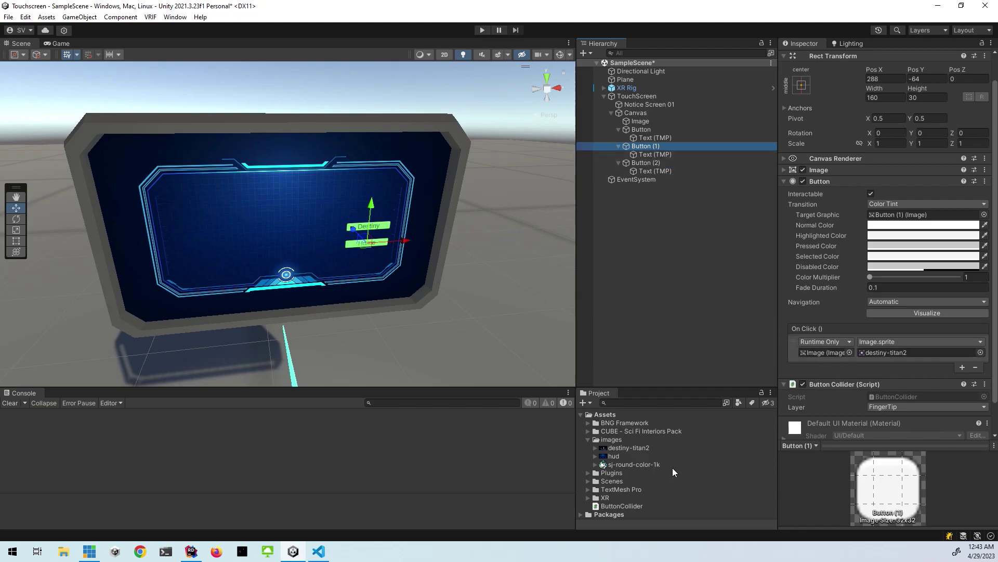
drag(632, 463, 916, 351)
click(653, 163)
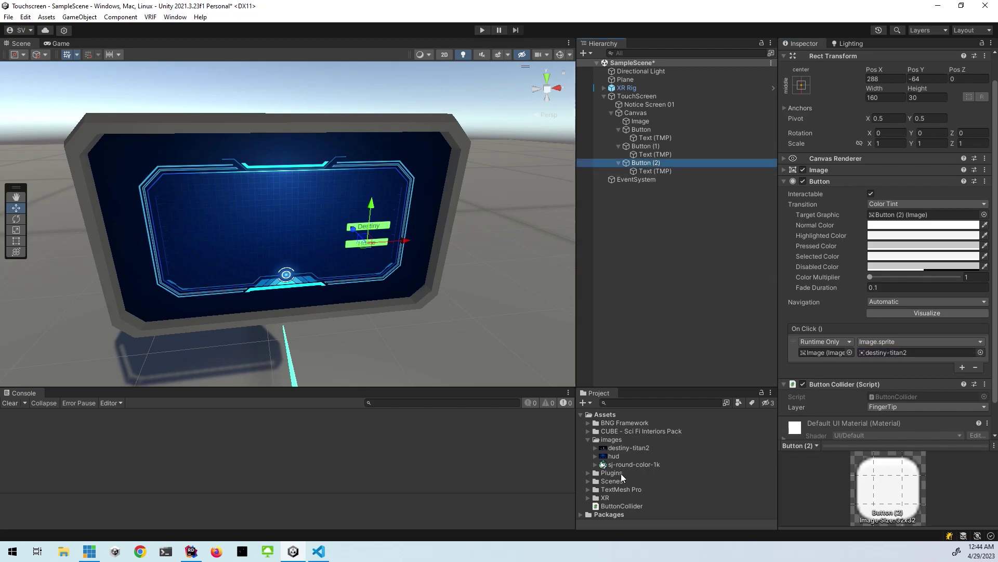
drag(614, 458, 918, 353)
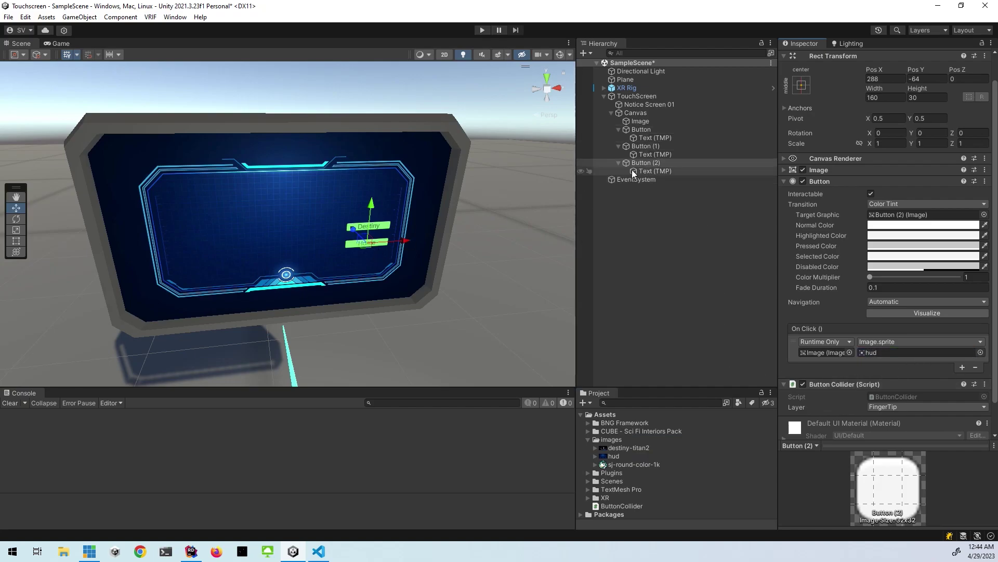
- Move the Home button below the Logo button to Pos Y -133 and save the scene
drag(372, 206, 375, 225)
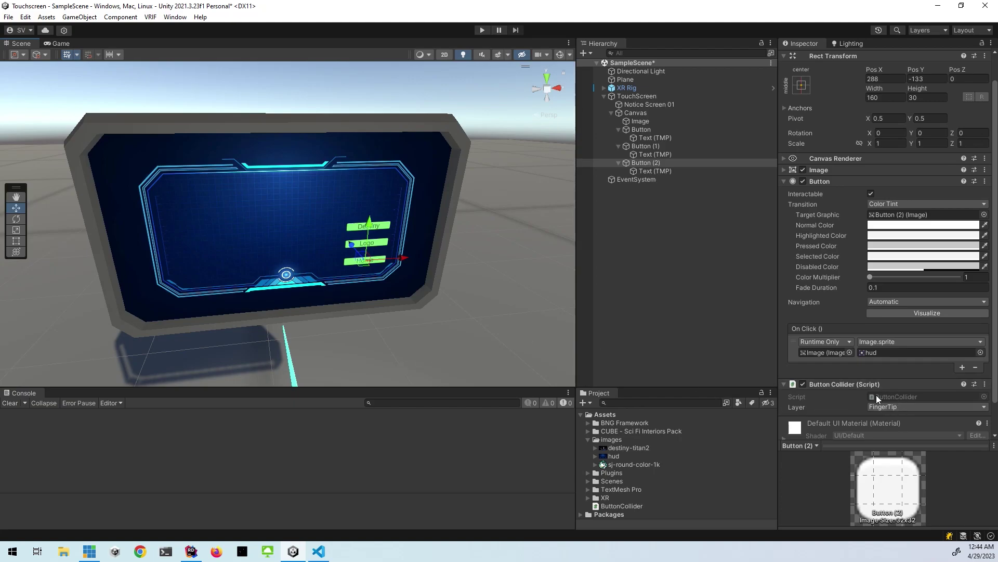
click(672, 253)
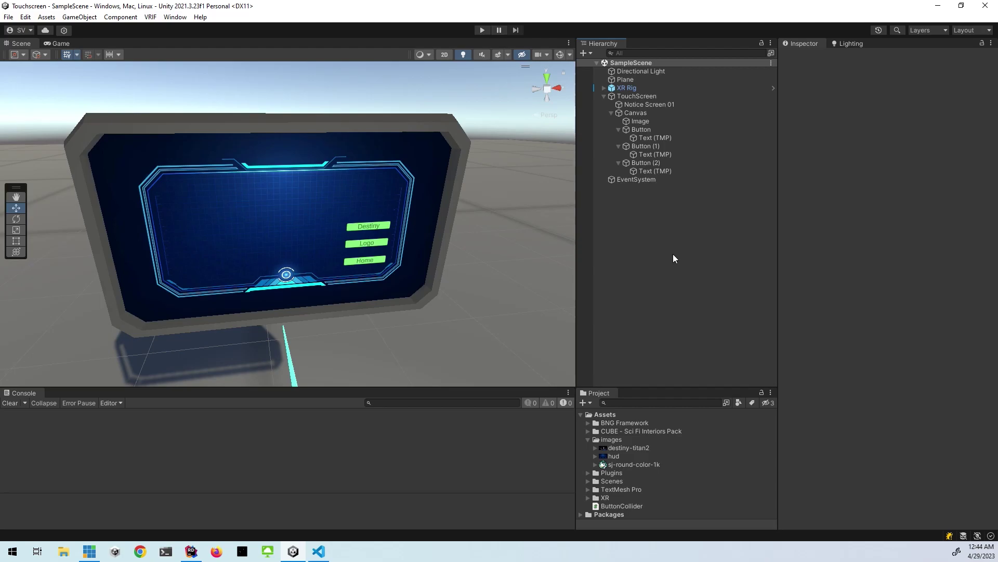
- Run the scene in Play mode to test the Destiny, Logo and Home buttons, and stop it
click(482, 30)
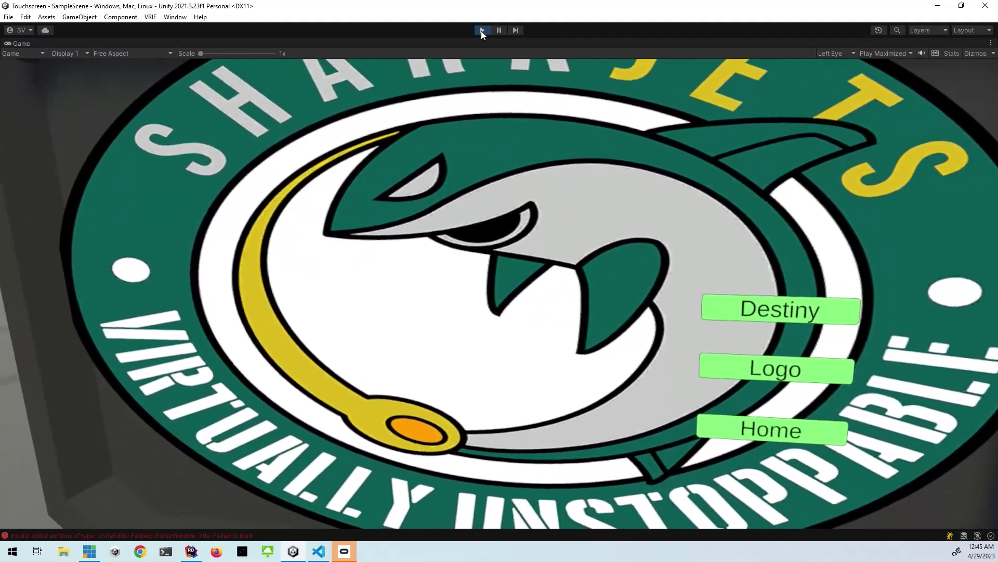
click(481, 30)
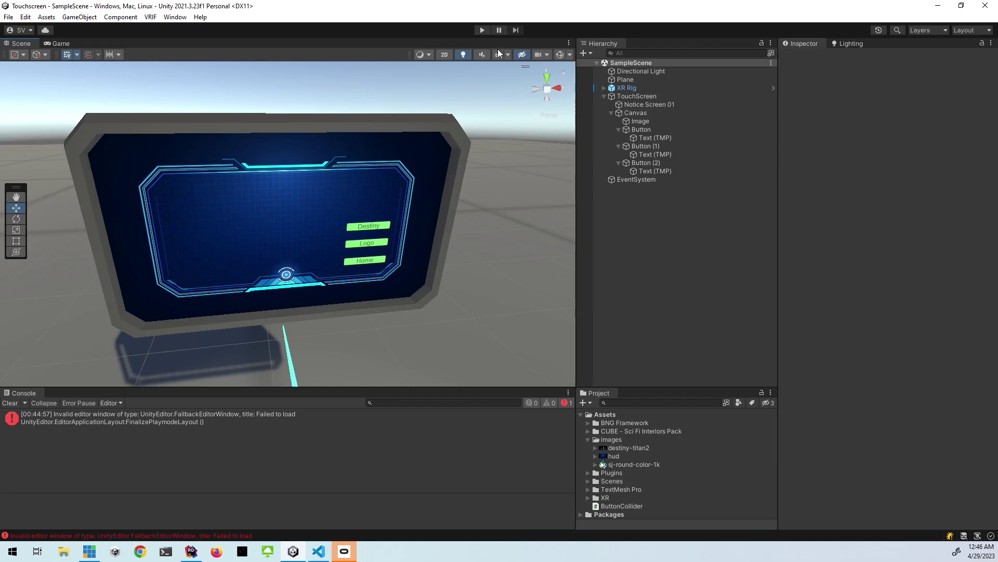
- Enable Preserve Aspect on the Canvas's Image and run the scene again to test it
click(650, 122)
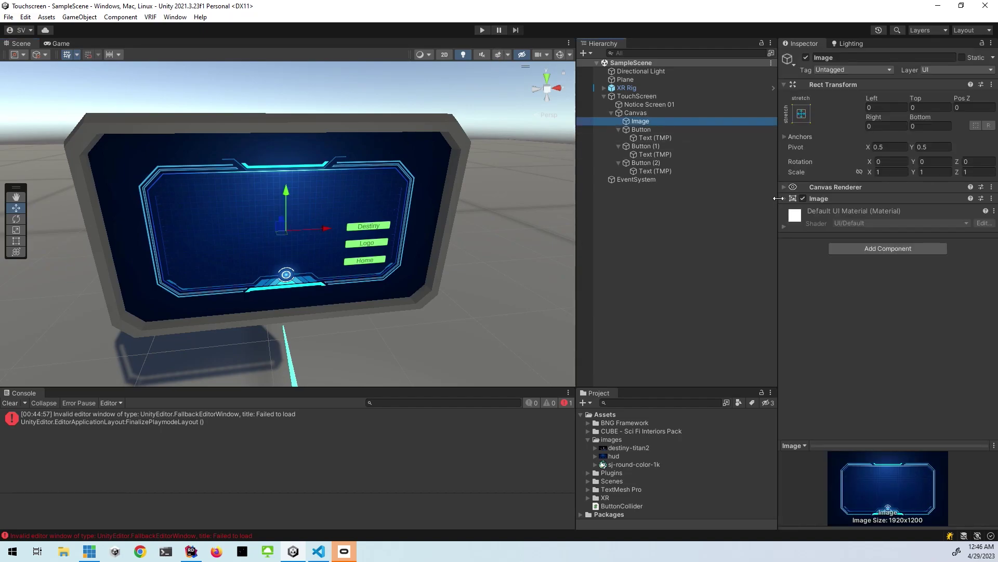
click(819, 198)
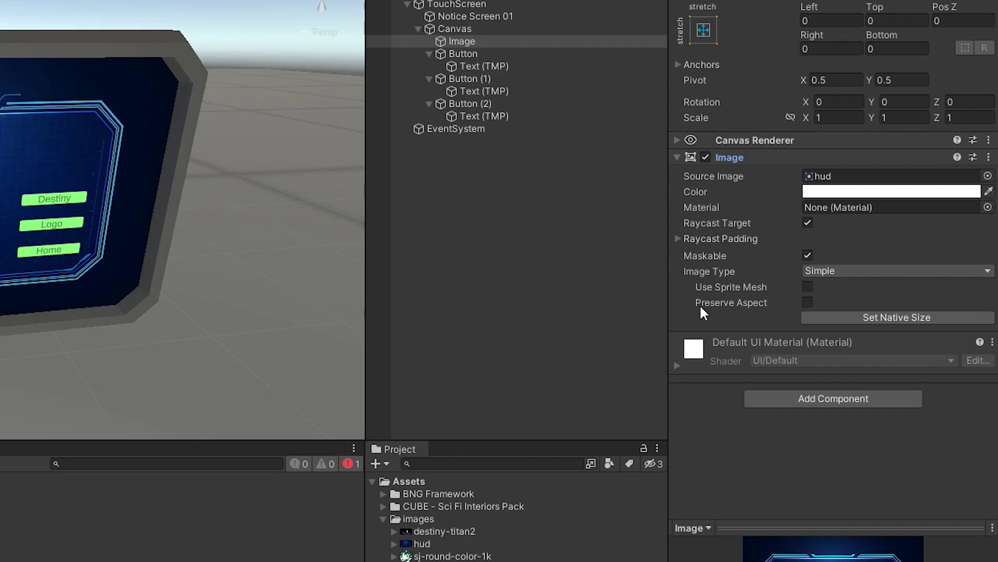
click(807, 302)
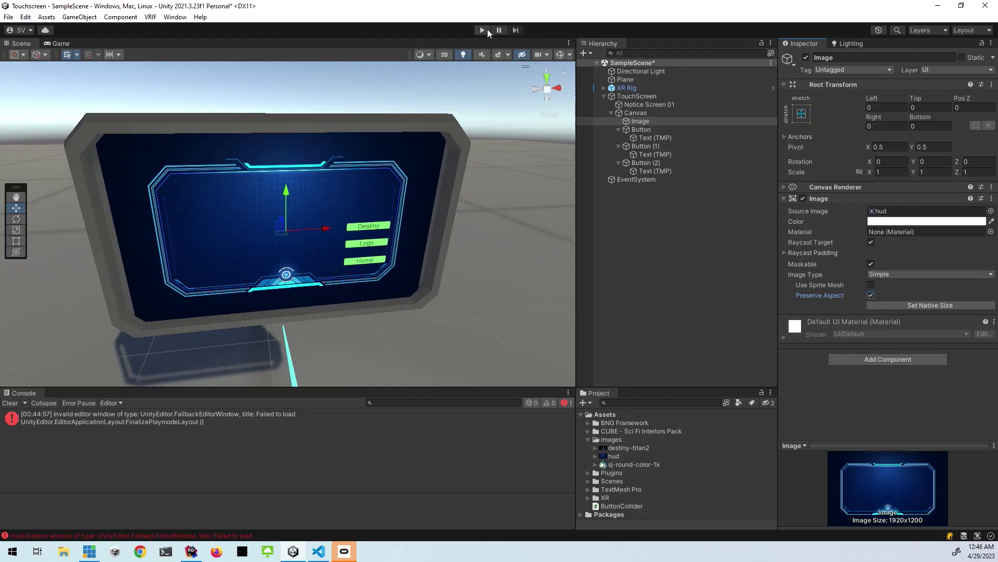
click(482, 30)
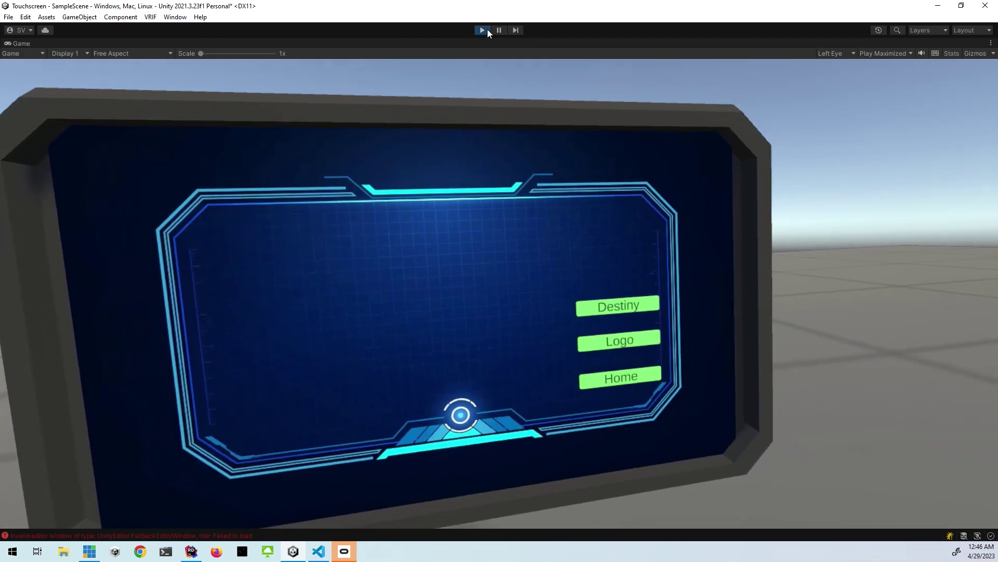